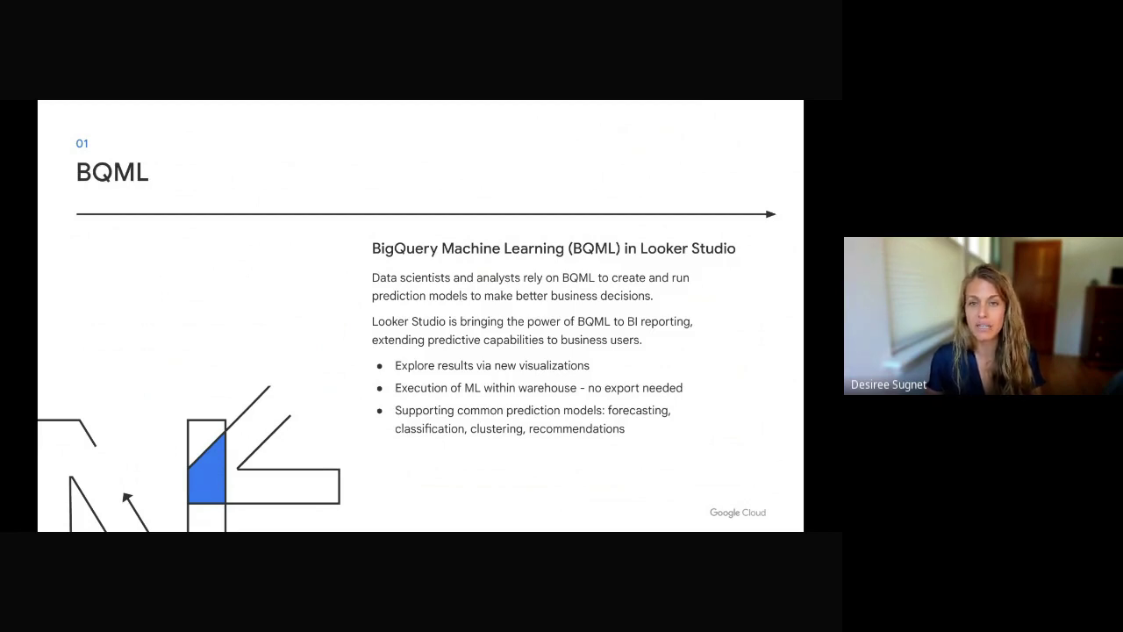
- Advance the presentation to the next slide, '03 Ask Looker'
{"action": "key", "text": "Right"}
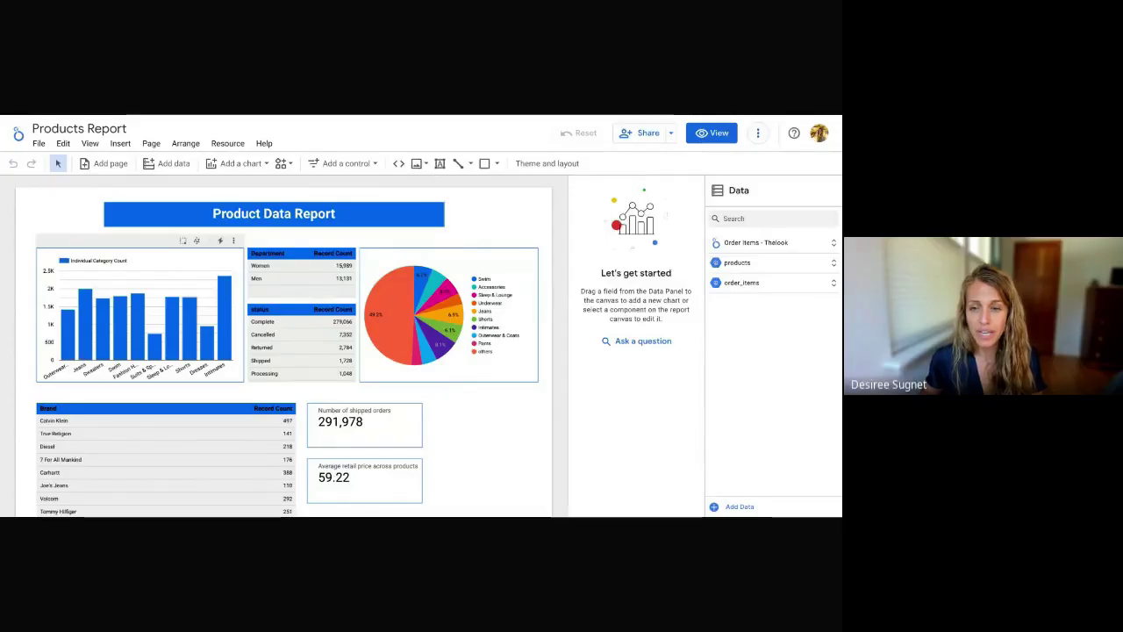
- Browse the order_items, products and Order Items - Thelook field lists, leaving products expanded
{"action": "left_click", "coordinate": [776, 290]}
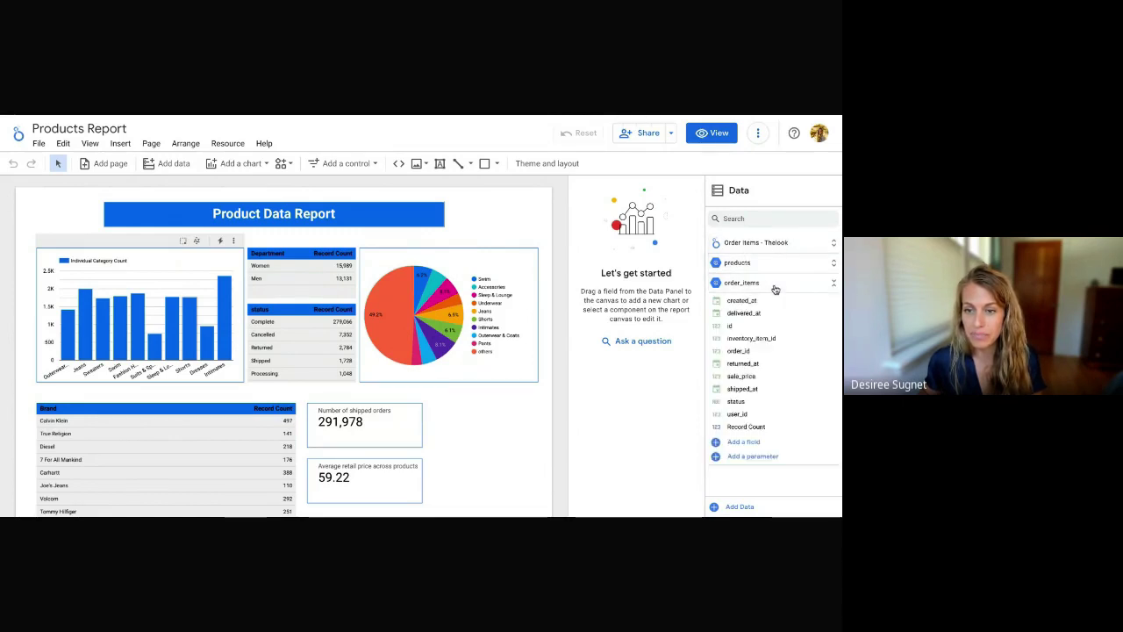
{"action": "left_click", "coordinate": [776, 287]}
{"action": "left_click", "coordinate": [775, 263]}
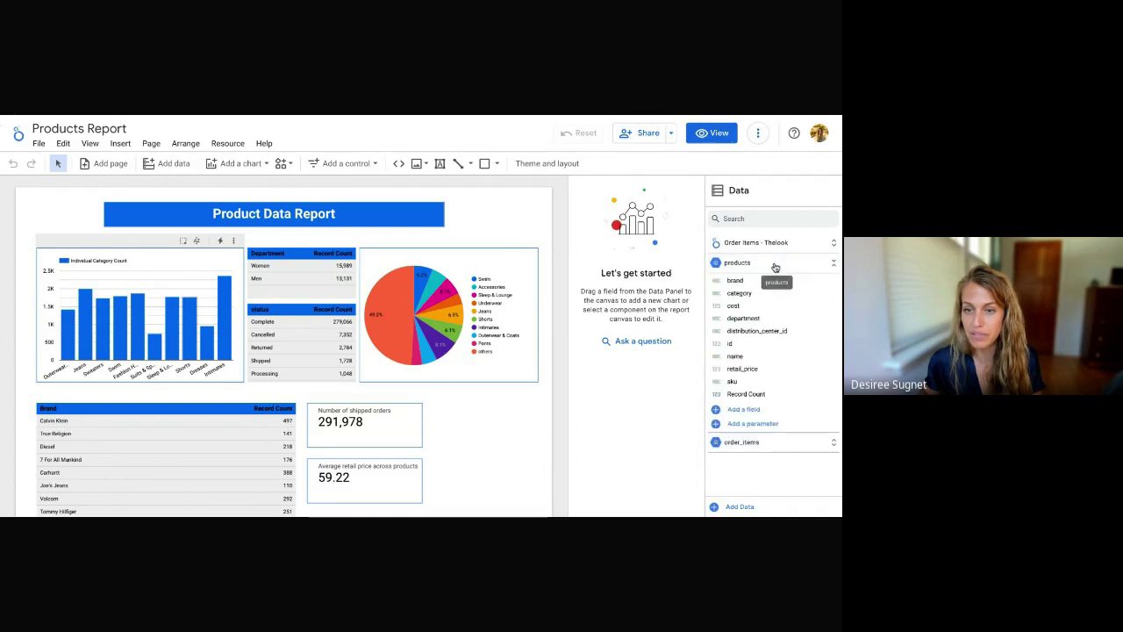
{"action": "left_click", "coordinate": [774, 263]}
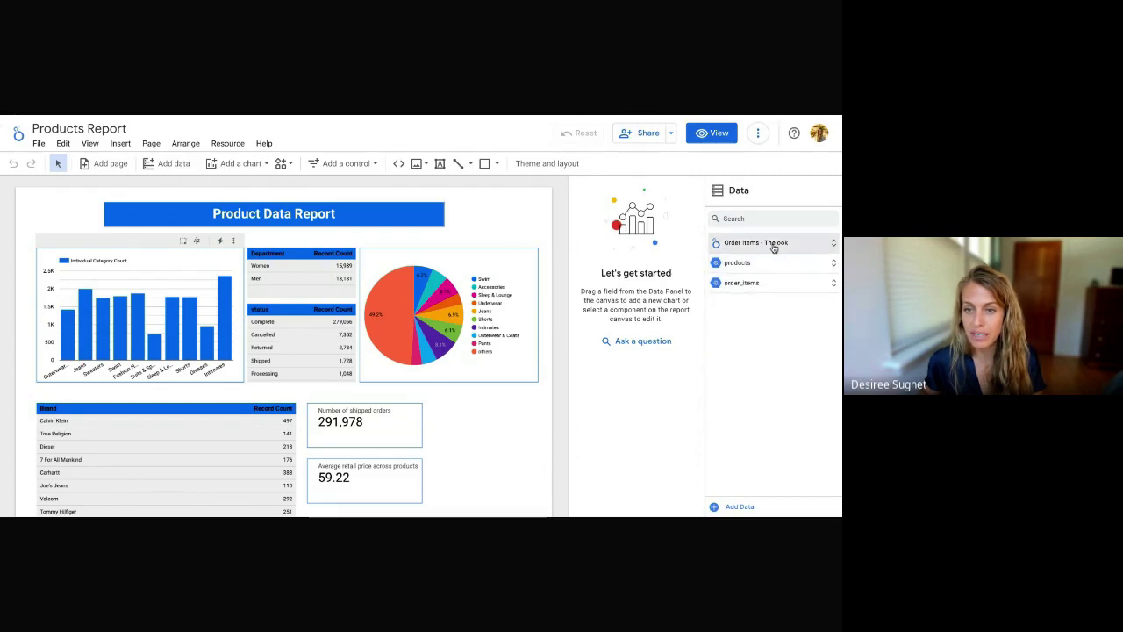
{"action": "left_click", "coordinate": [774, 245]}
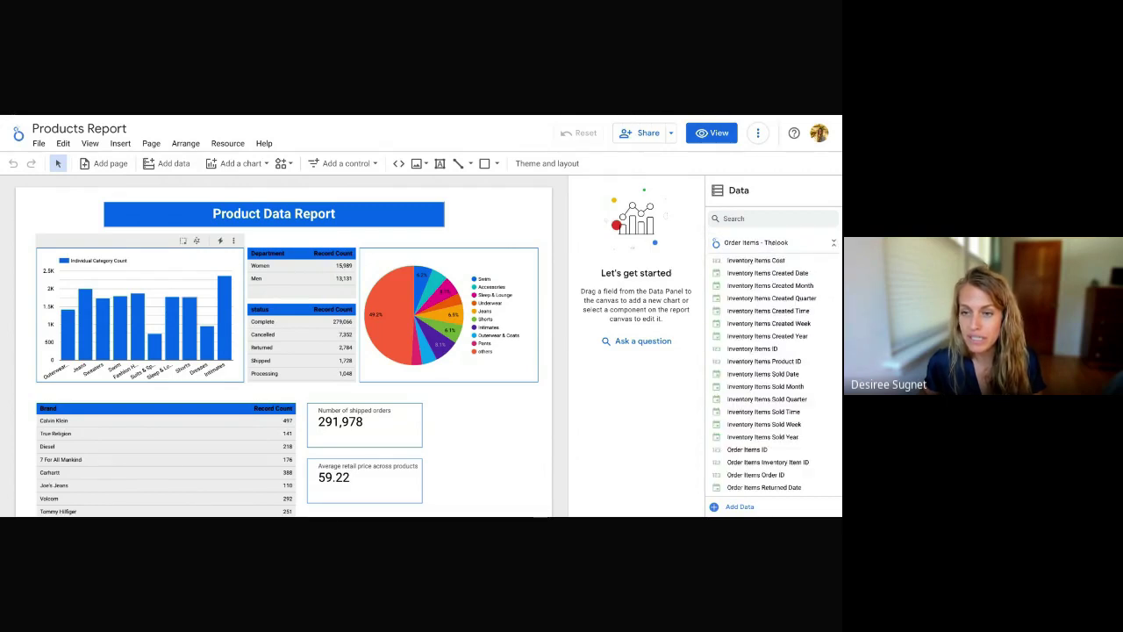
{"action": "scroll", "coordinate": [768, 368], "scroll_direction": "down", "scroll_amount": 10}
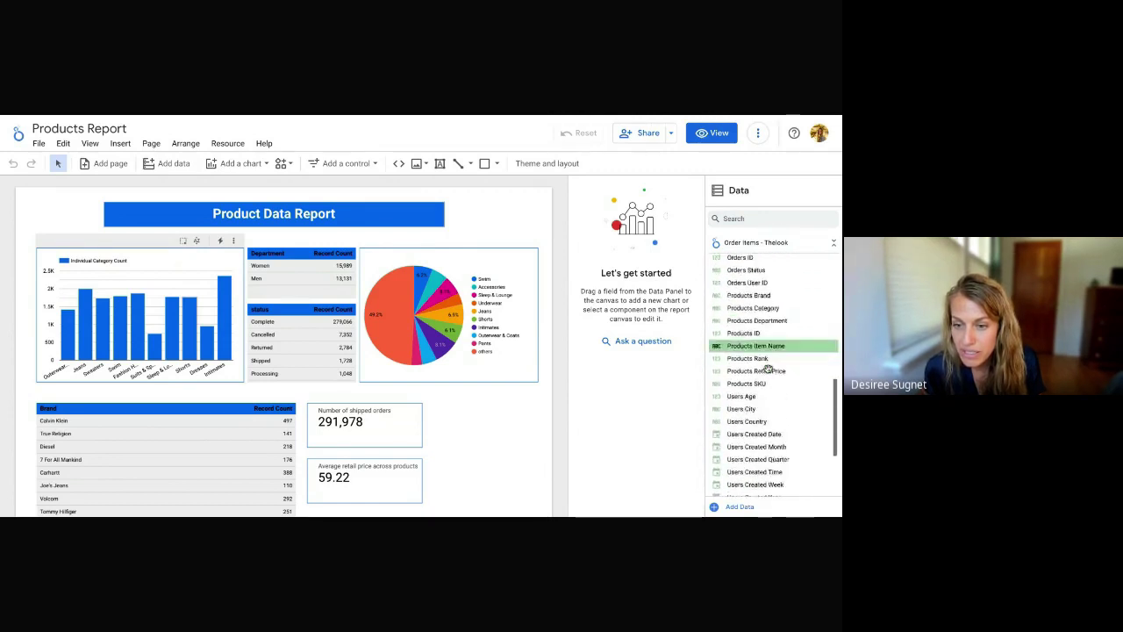
{"action": "scroll", "coordinate": [768, 368], "scroll_direction": "up", "scroll_amount": 10}
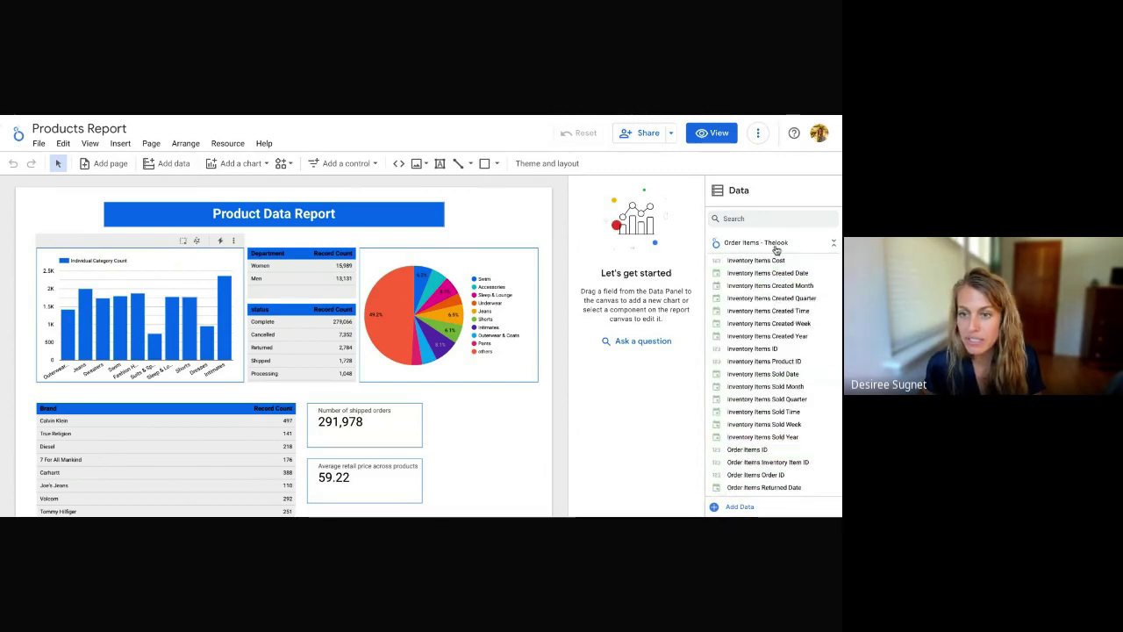
{"action": "left_click", "coordinate": [774, 244]}
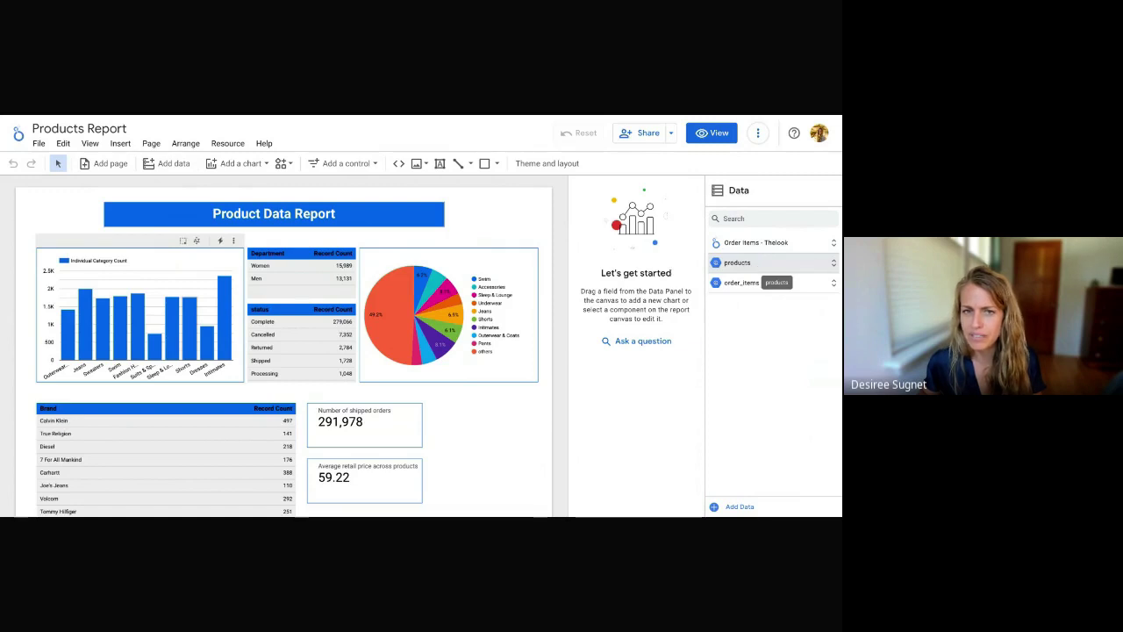
{"action": "left_click", "coordinate": [737, 263]}
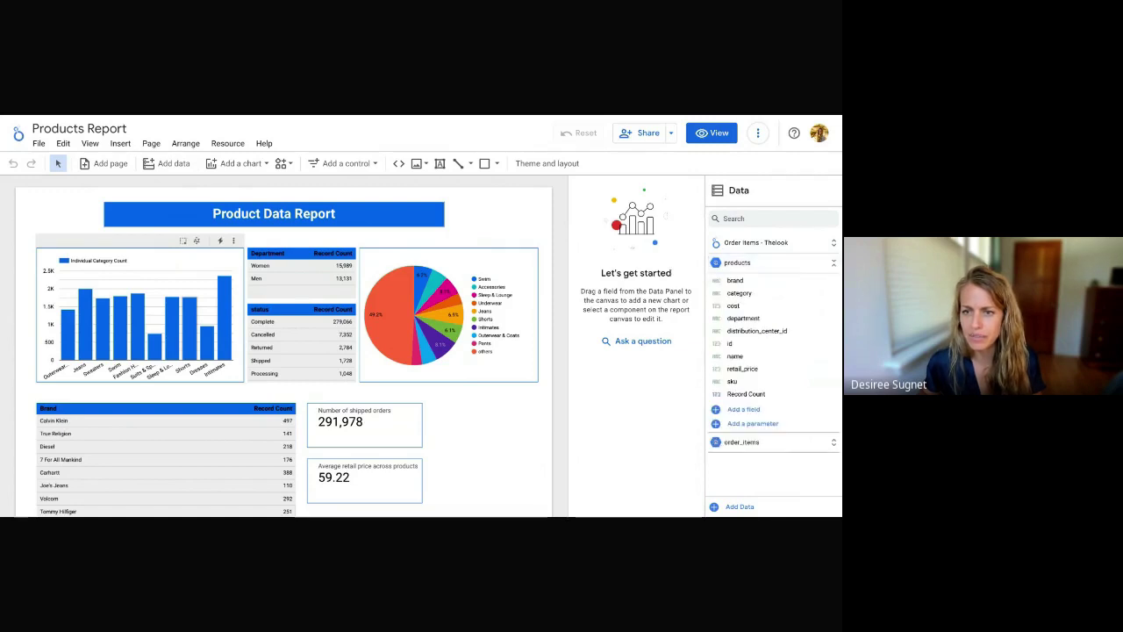
- Ask Looker 'how many products are there', getting 29,120 products
{"action": "left_click", "coordinate": [658, 345]}
{"action": "left_click", "coordinate": [599, 216]}
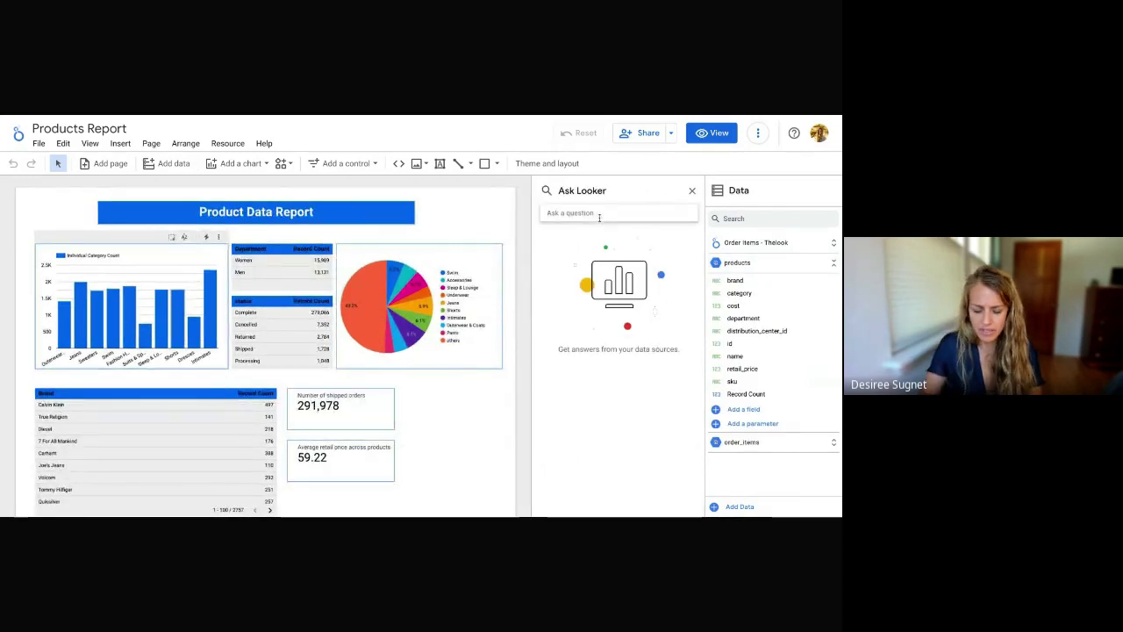
{"action": "type", "text": "how many products are there"}
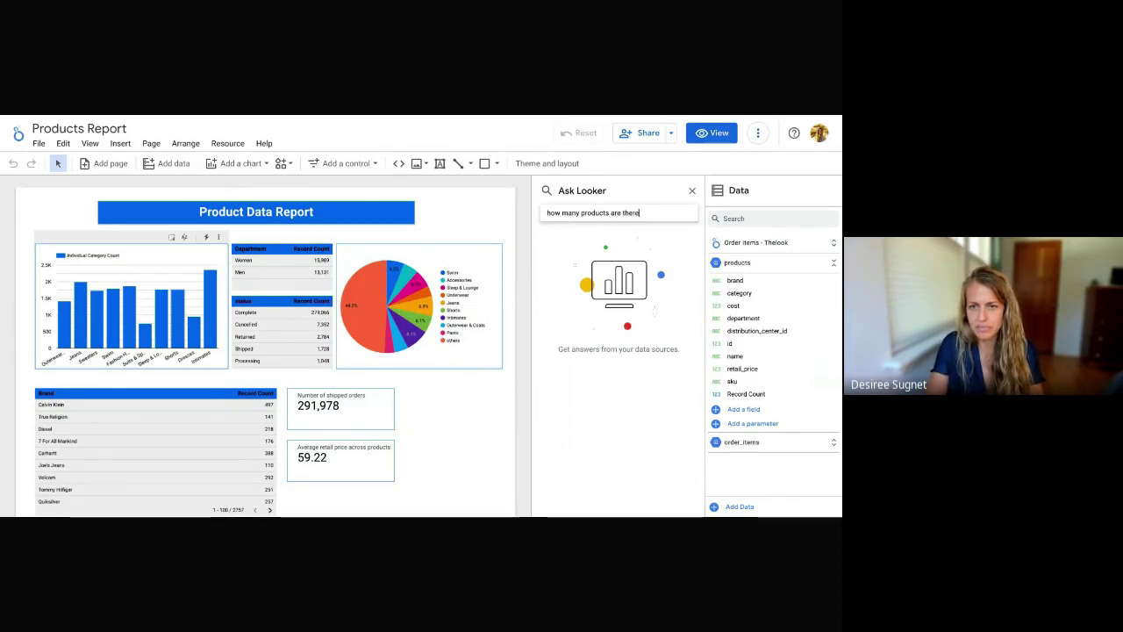
{"action": "key", "text": "Return"}
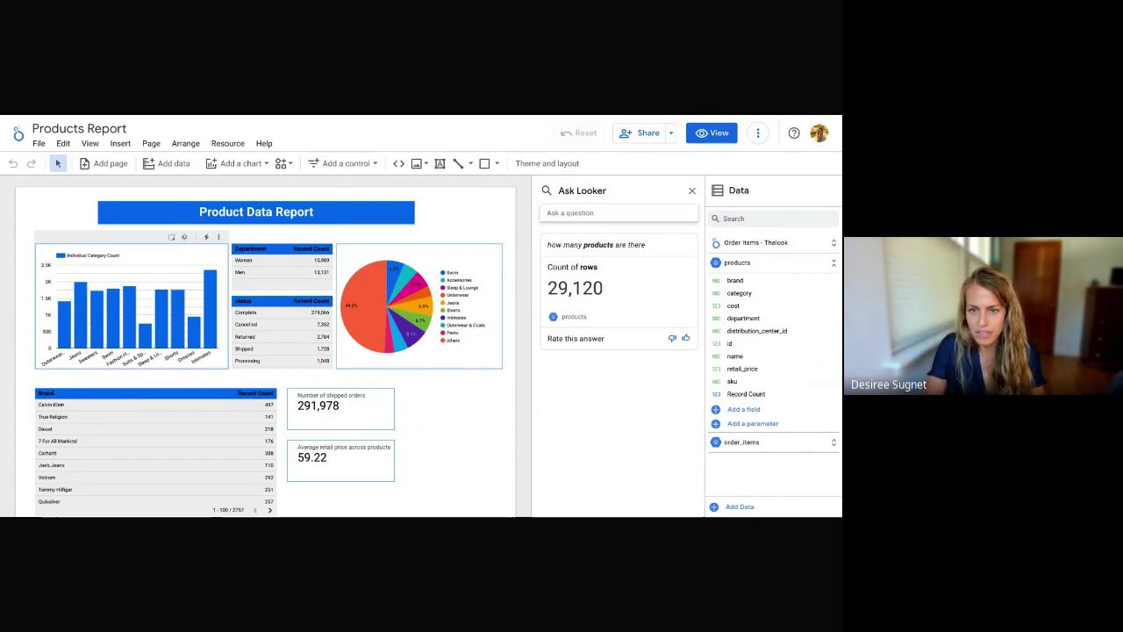
- Ask 'how many brands are there', getting 2757 unique brands
{"action": "type", "text": "how many brands "}
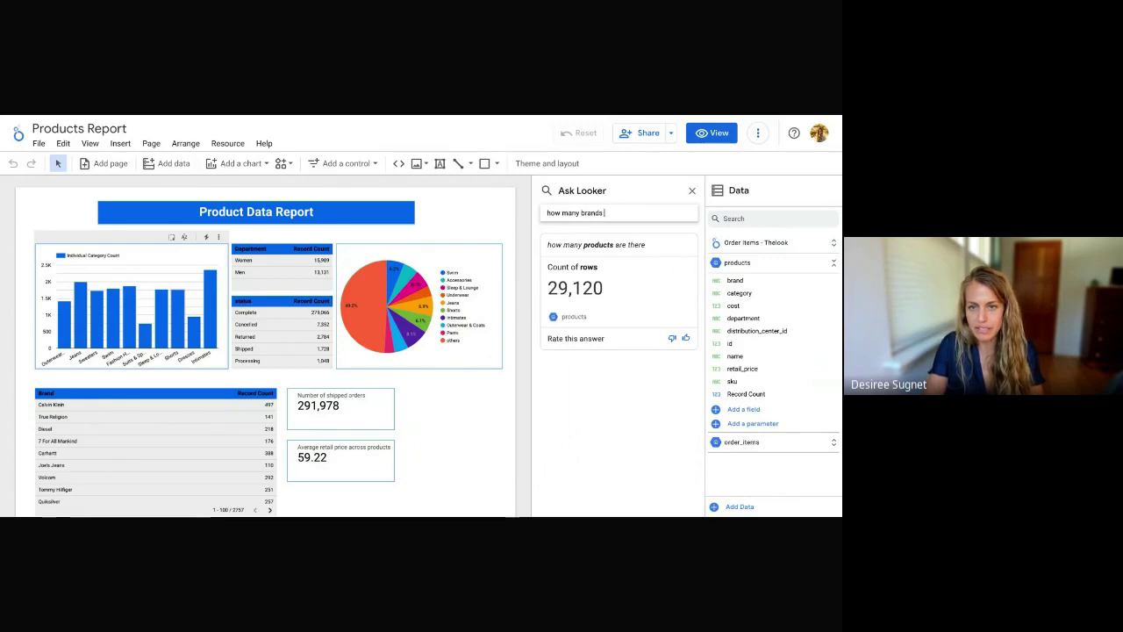
{"action": "type", "text": "are there"}
{"action": "key", "text": "Return"}
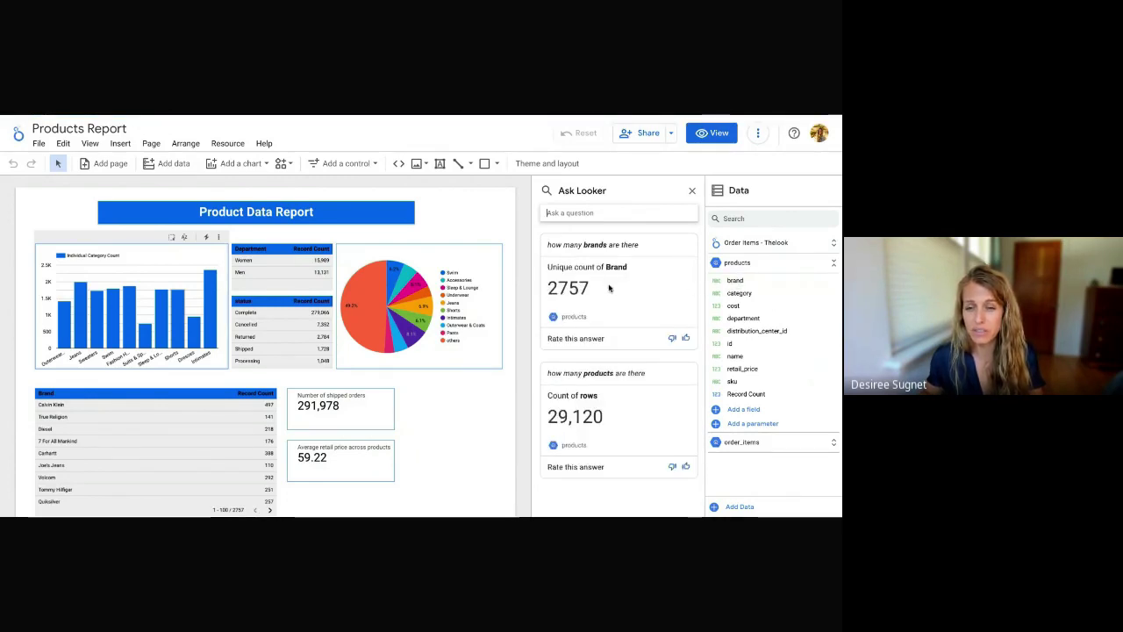
{"action": "left_click", "coordinate": [603, 212]}
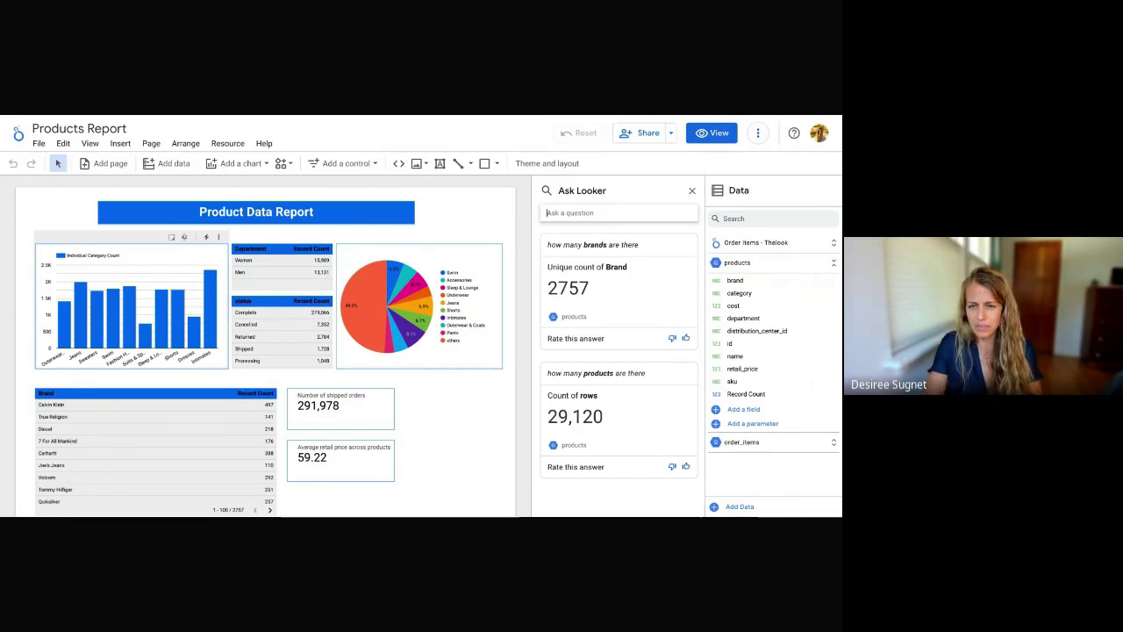
- Ask 'what are the top brands by retail price' and page to brands six to ten
{"action": "type", "text": "what are"}
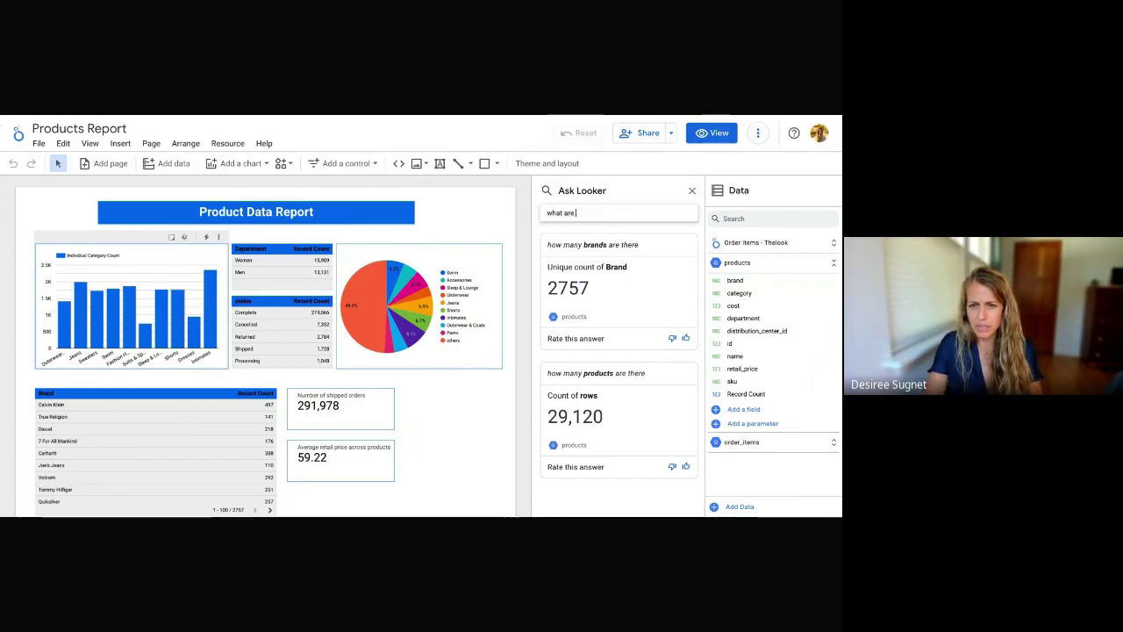
{"action": "type", "text": " the top brands "}
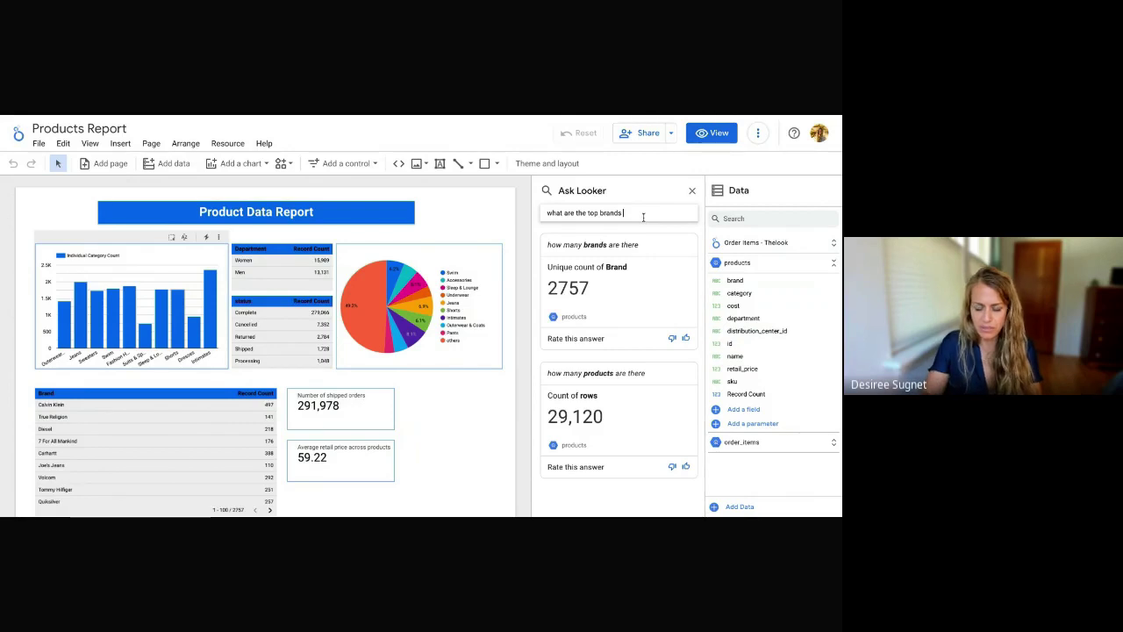
{"action": "type", "text": "by retail price"}
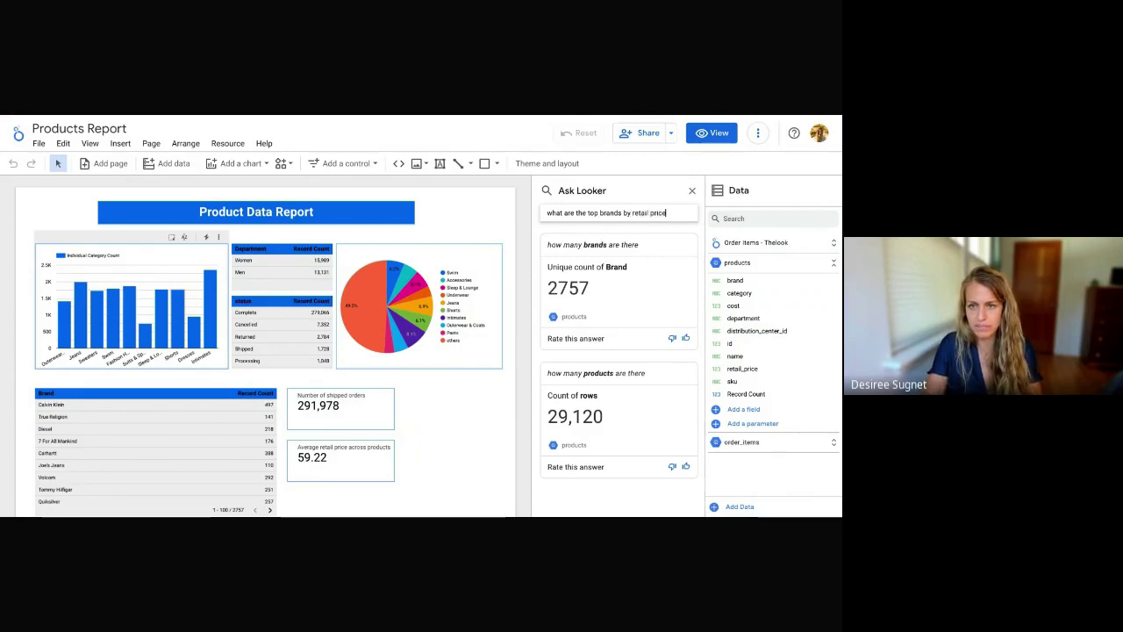
{"action": "key", "text": "Return"}
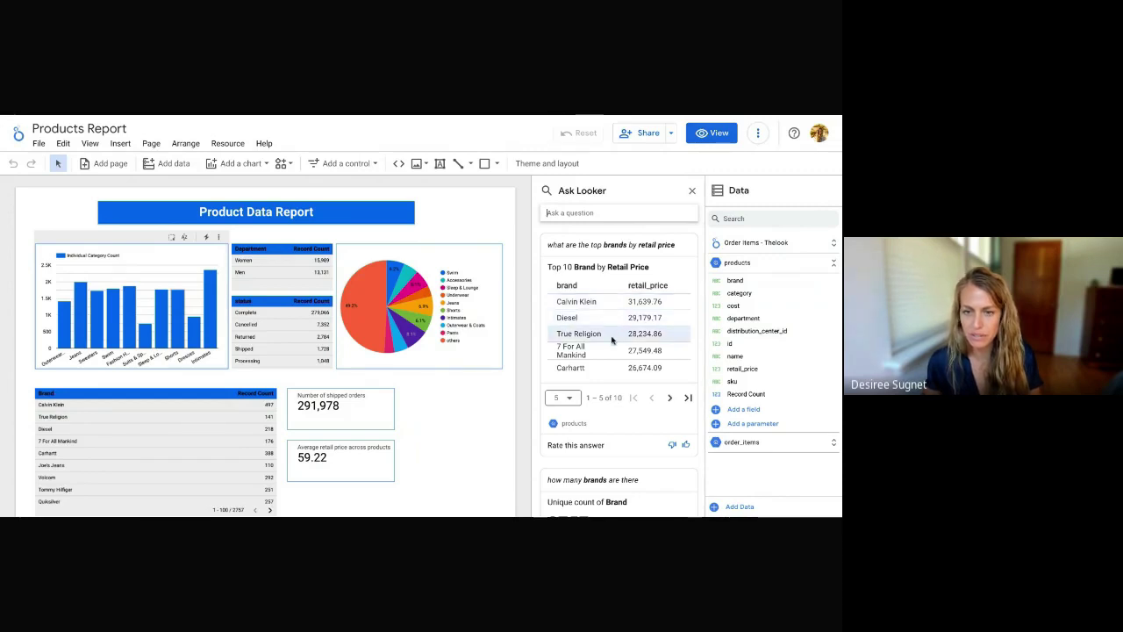
{"action": "left_click", "coordinate": [670, 400]}
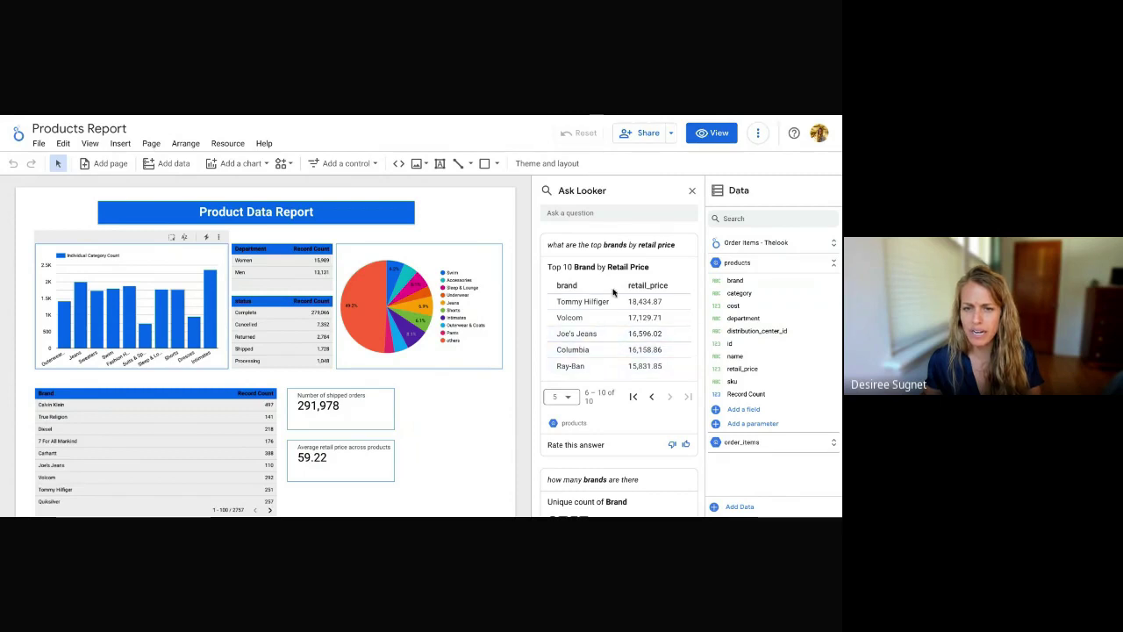
{"action": "left_click", "coordinate": [612, 218]}
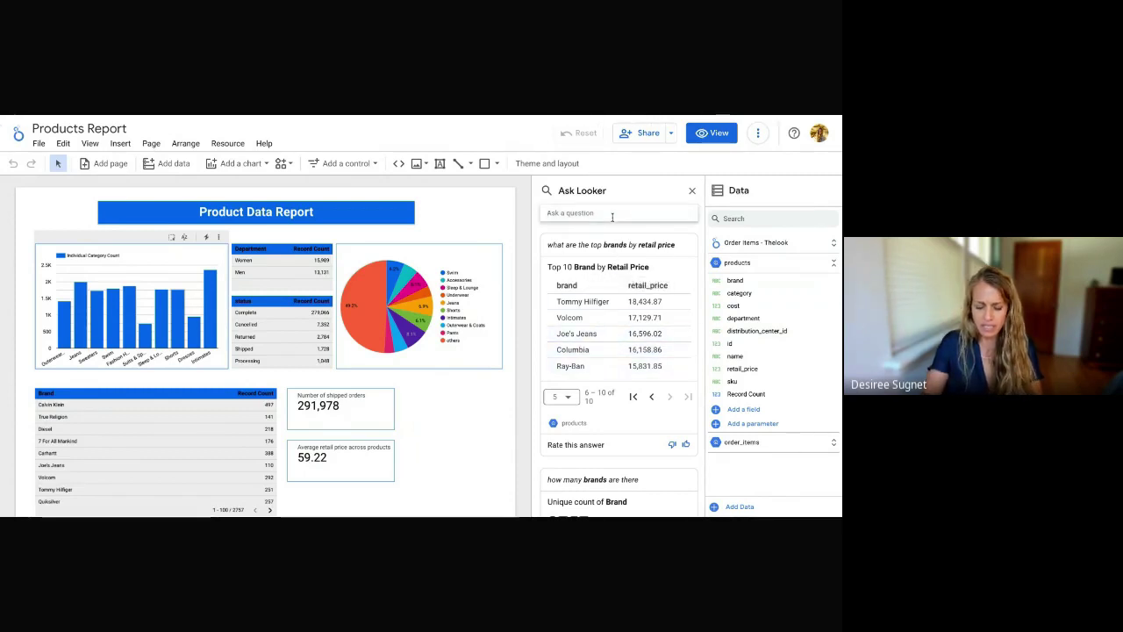
- Ask 'what's the average retail price for Ray-Ban', getting 117.27
{"action": "type", "text": "what a"}
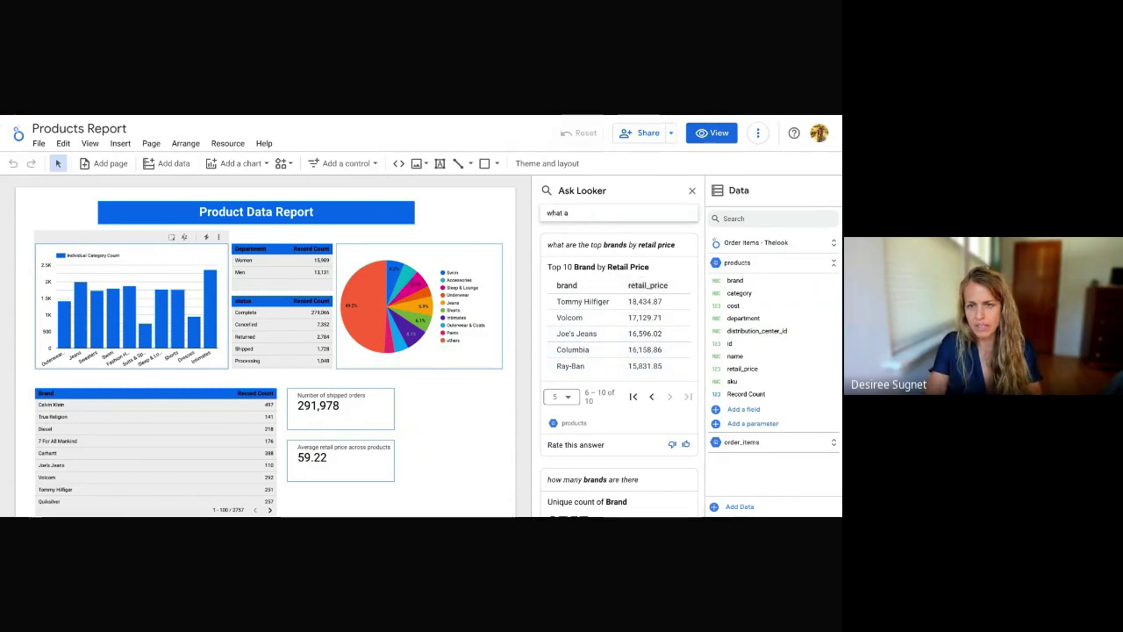
{"action": "key", "text": "BackSpace"}
{"action": "key", "text": "BackSpace"}
{"action": "key", "text": "BackSpace"}
{"action": "type", "text": "at's te"}
{"action": "key", "text": "BackSpace"}
{"action": "type", "text": "he ave"}
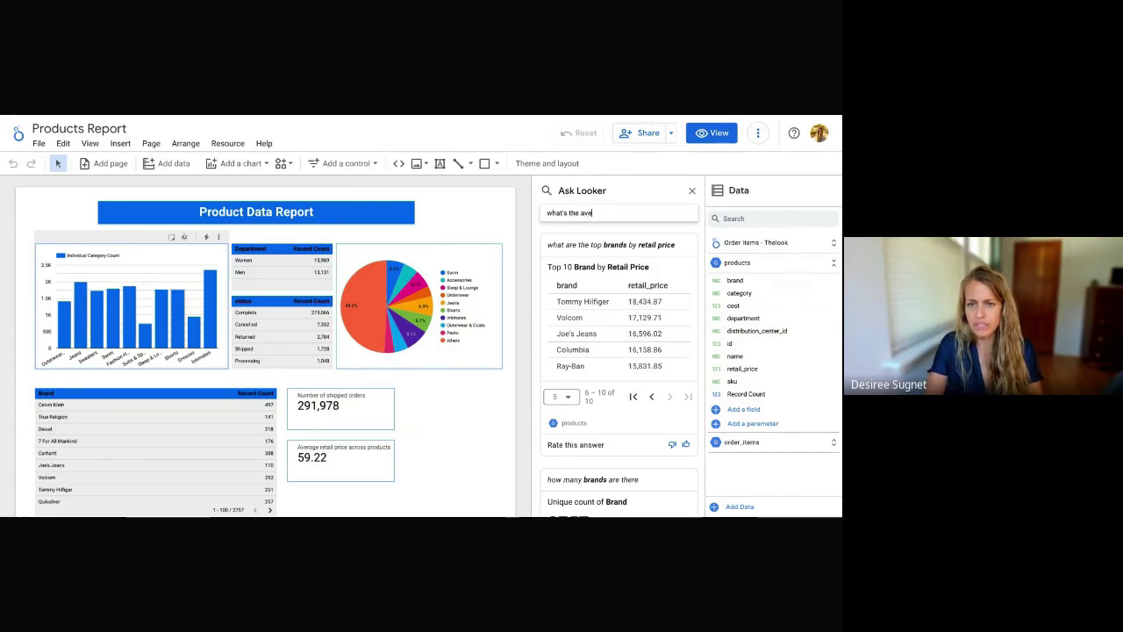
{"action": "type", "text": "rage retai"}
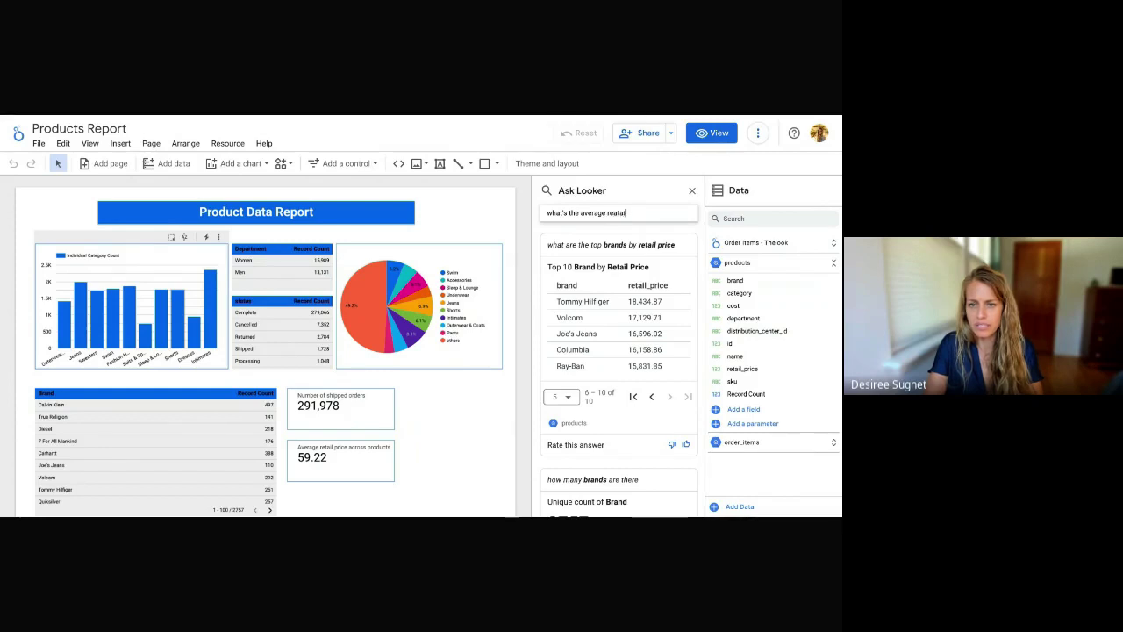
{"action": "type", "text": "l price for "}
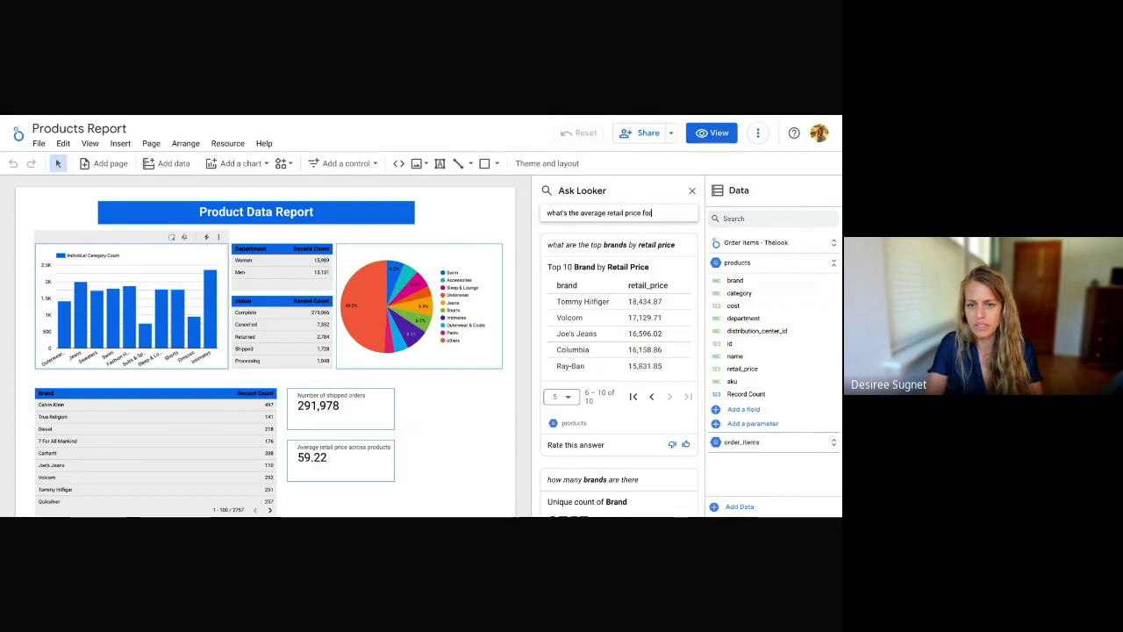
{"action": "type", "text": "Ray-Na"}
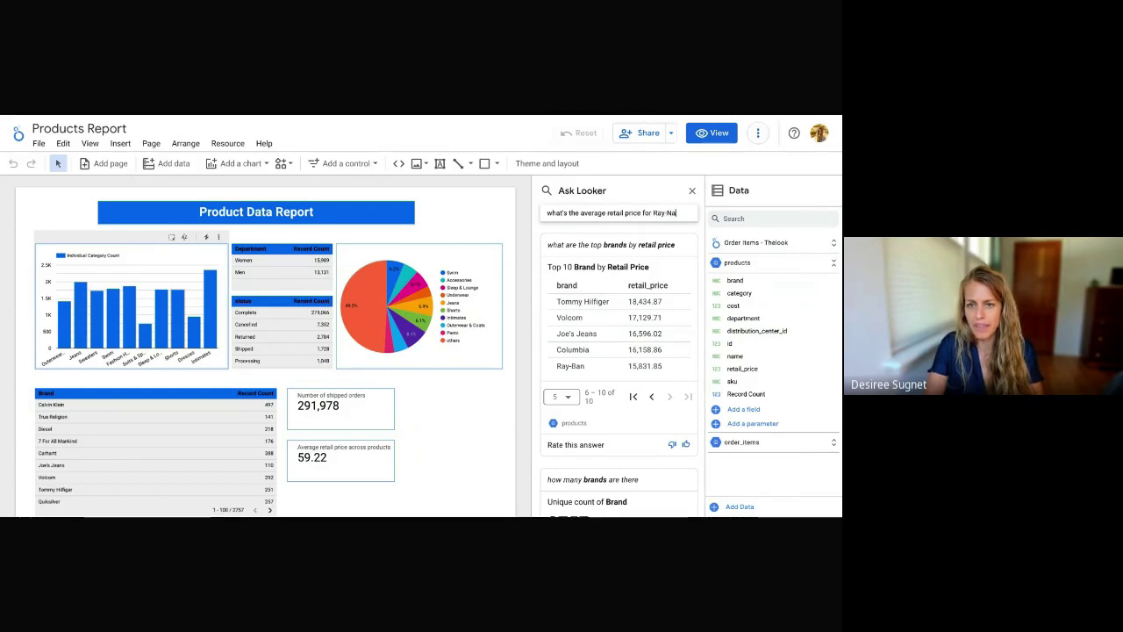
{"action": "type", "text": "Ban"}
{"action": "key", "text": "Return"}
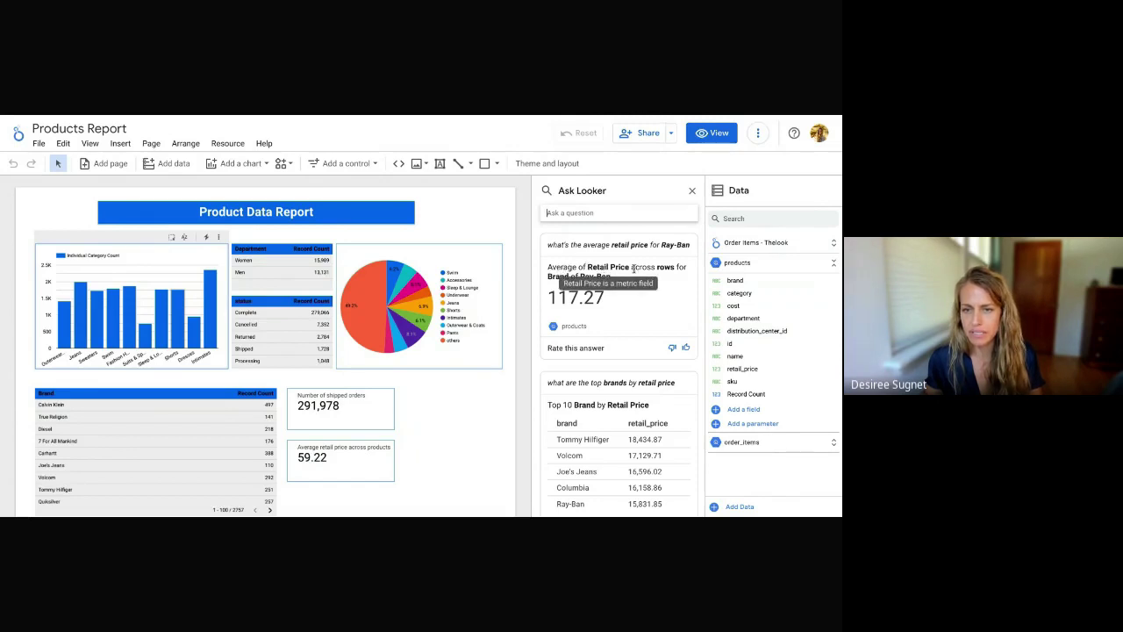
{"action": "mouse_move", "coordinate": [572, 277]}
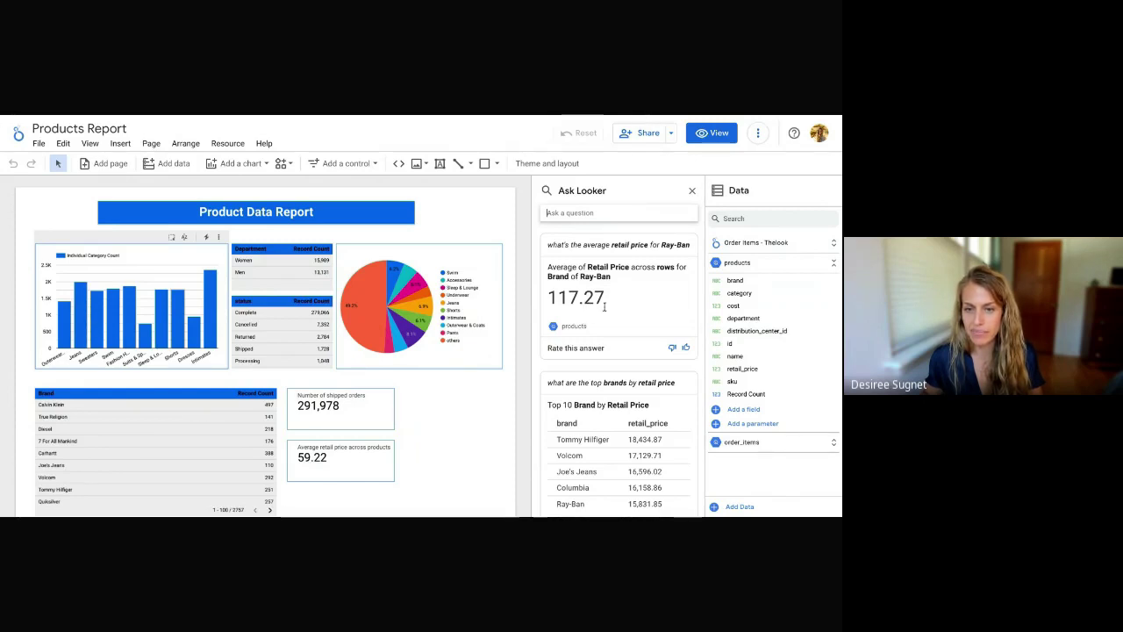
{"action": "left_click", "coordinate": [608, 214]}
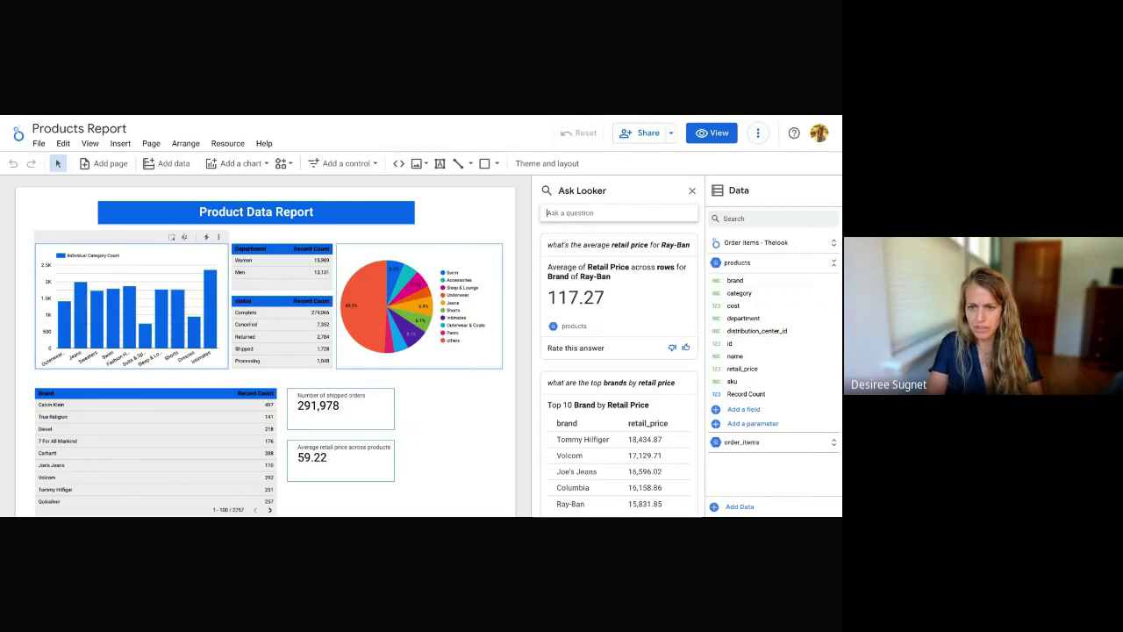
- Ask 'What's the average retail price for Columbia', getting 68.47
{"action": "type", "text": "What's"}
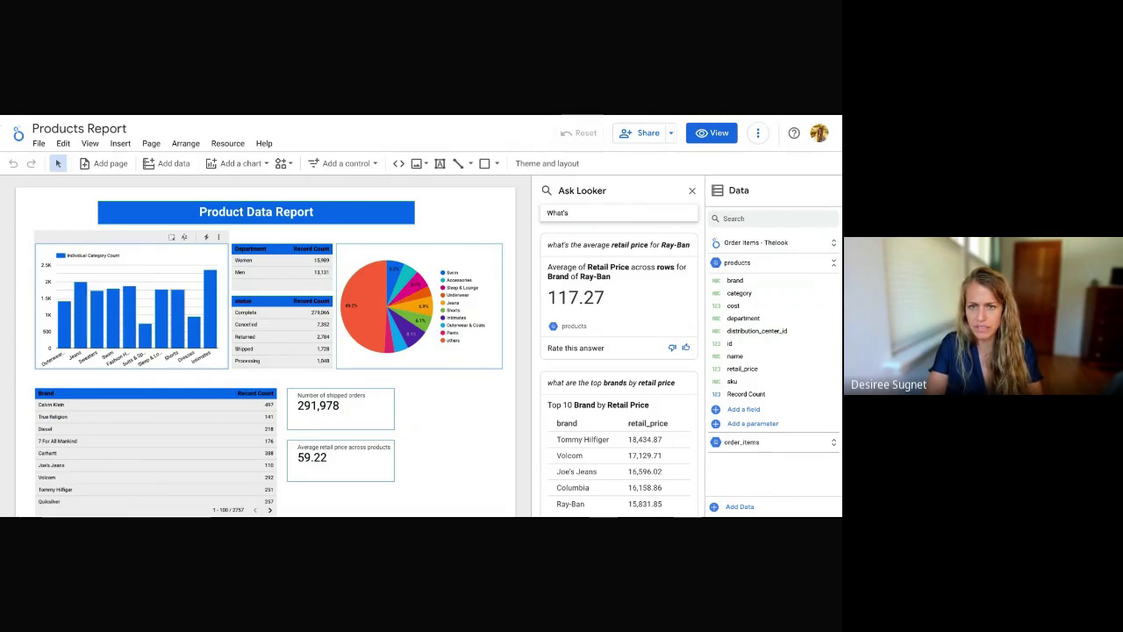
{"action": "type", "text": " the average"}
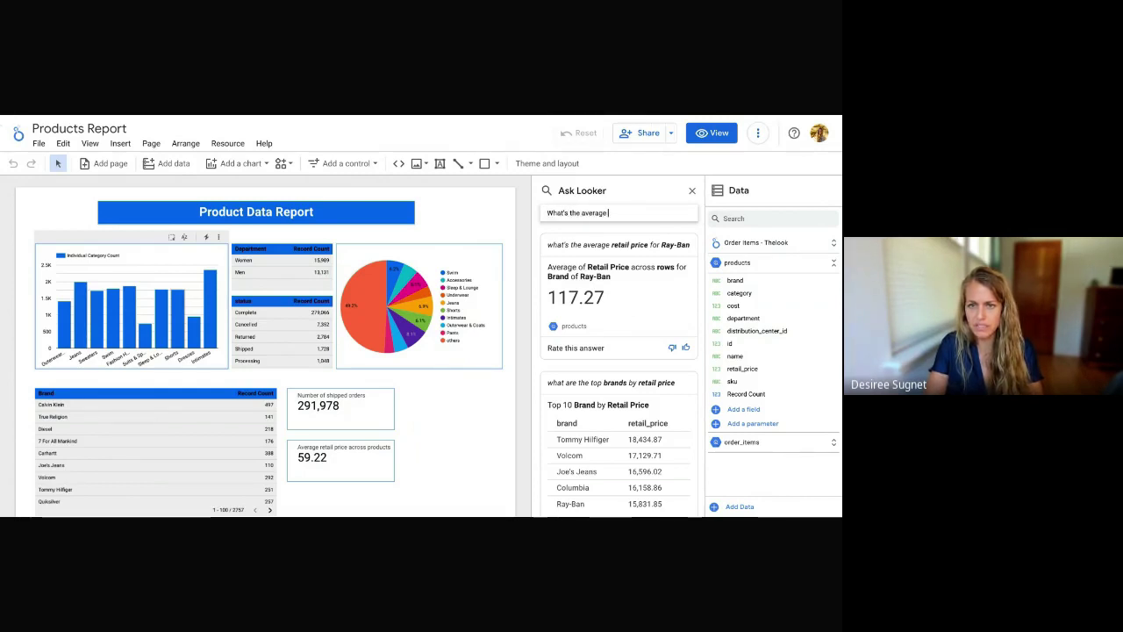
{"action": "type", "text": " rat"}
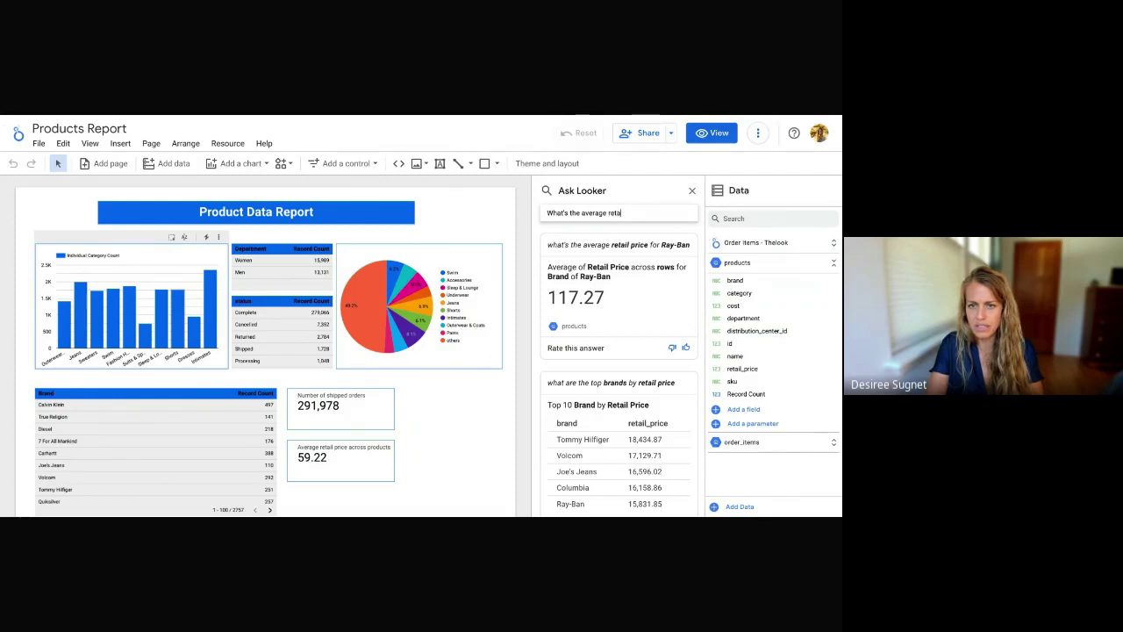
{"action": "type", "text": "ail price for CO"}
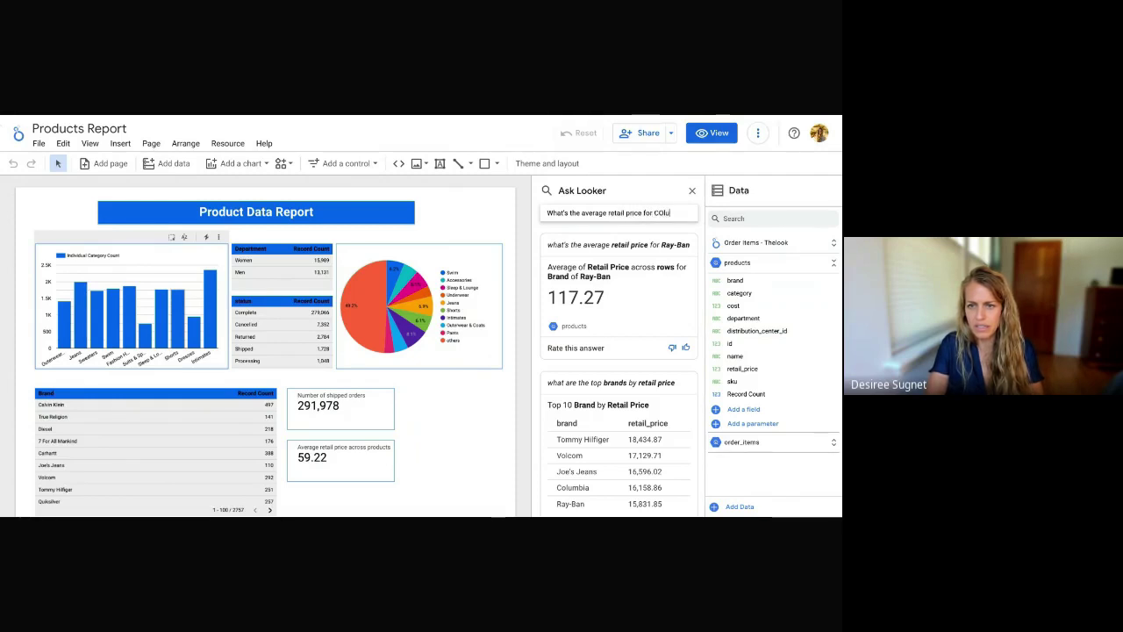
{"action": "key", "text": "BackSpace"}
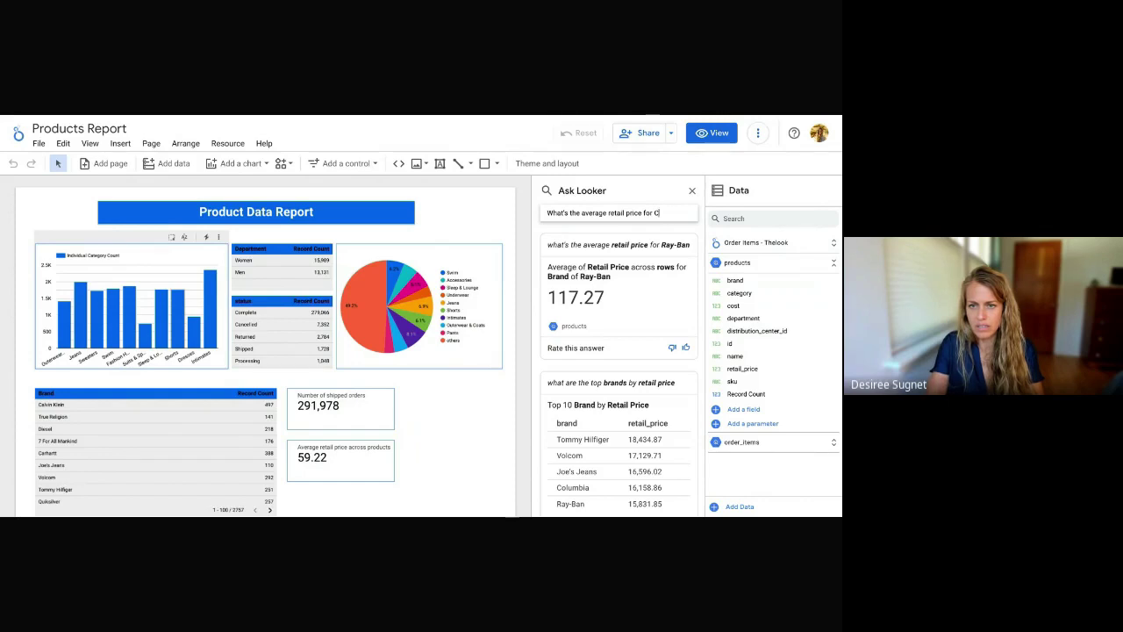
{"action": "type", "text": "olumbia"}
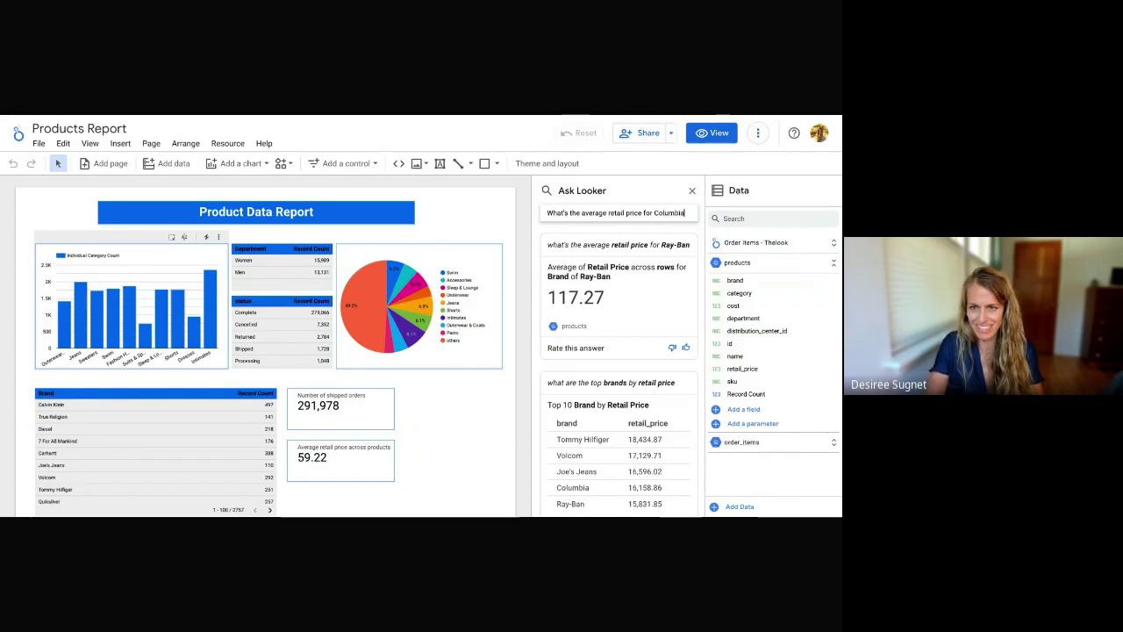
{"action": "key", "text": "Return"}
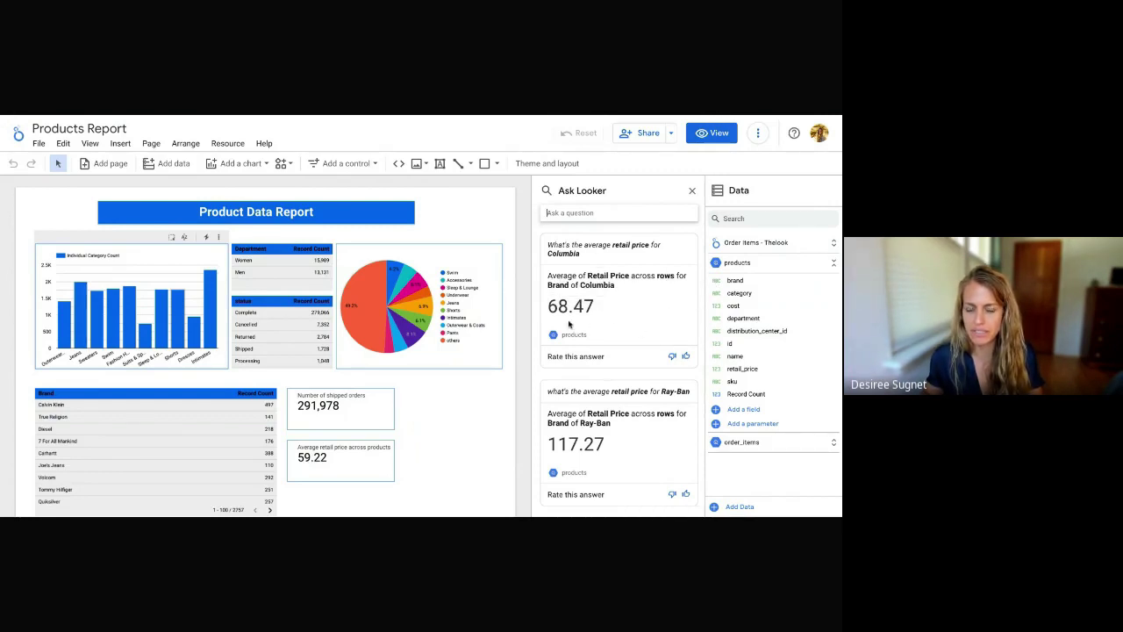
{"action": "scroll", "coordinate": [597, 321], "scroll_direction": "down", "scroll_amount": 2}
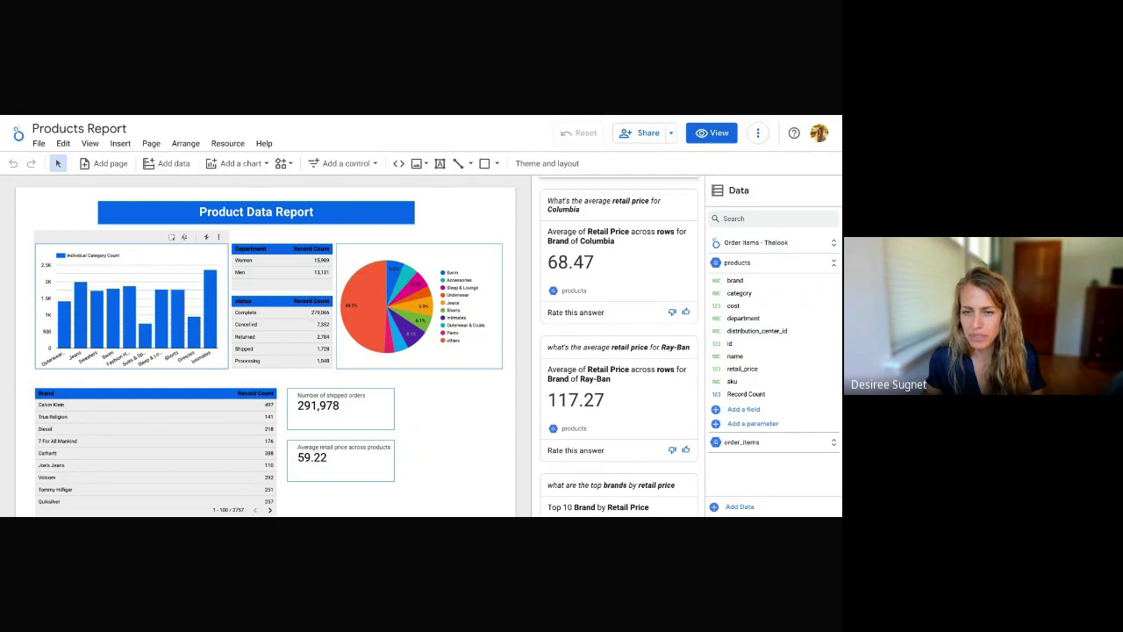
{"action": "scroll", "coordinate": [623, 289], "scroll_direction": "up", "scroll_amount": 2}
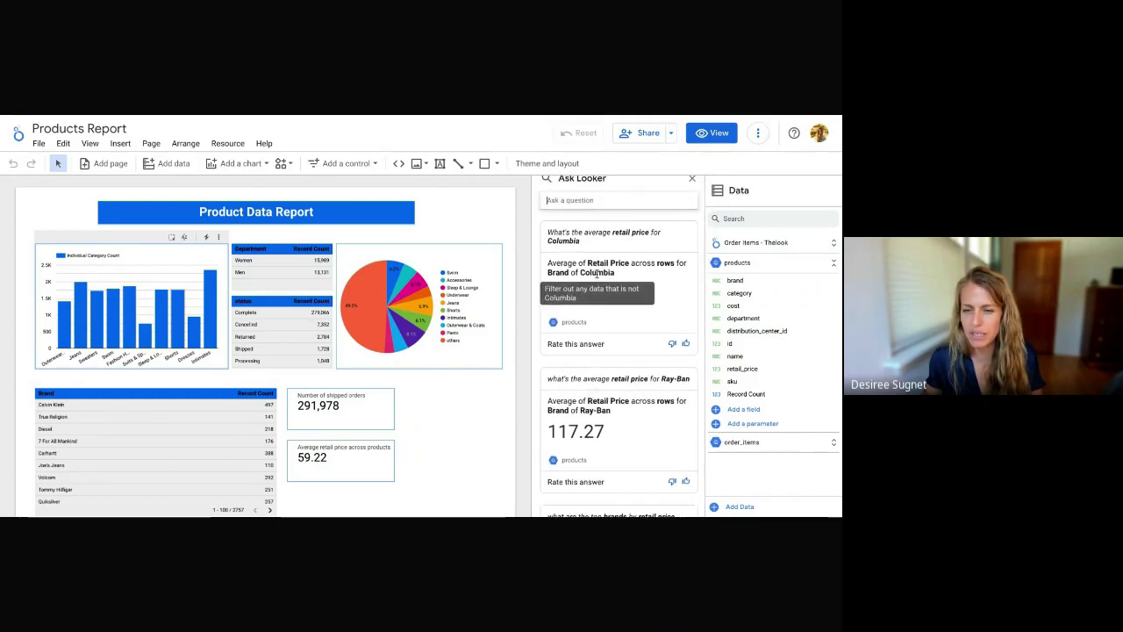
{"action": "scroll", "coordinate": [625, 314], "scroll_direction": "down", "scroll_amount": 2}
{"action": "scroll", "coordinate": [626, 307], "scroll_direction": "up", "scroll_amount": 2}
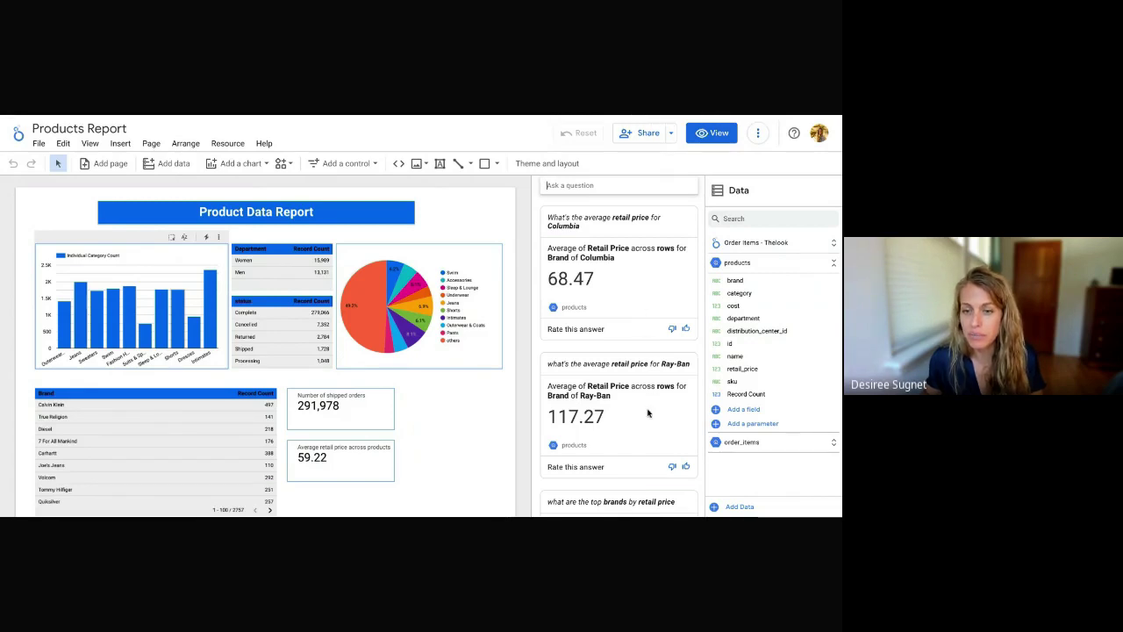
{"action": "scroll", "coordinate": [654, 408], "scroll_direction": "up", "scroll_amount": 1}
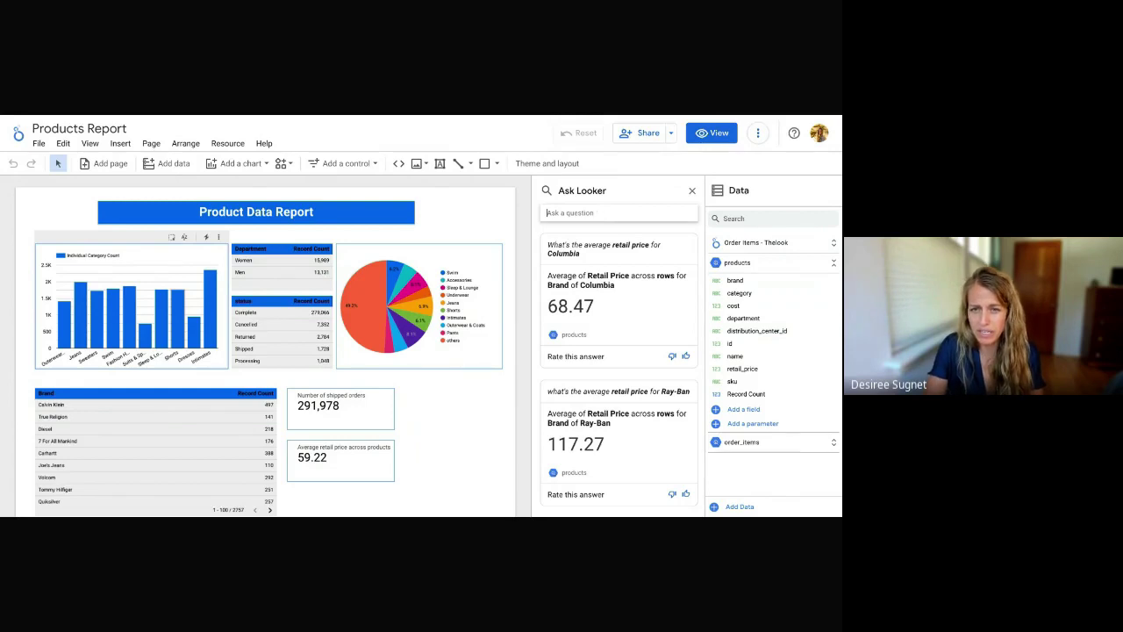
- Ask 'what are the top categories by retail price' and page through the ten results
{"action": "type", "text": "what are the t"}
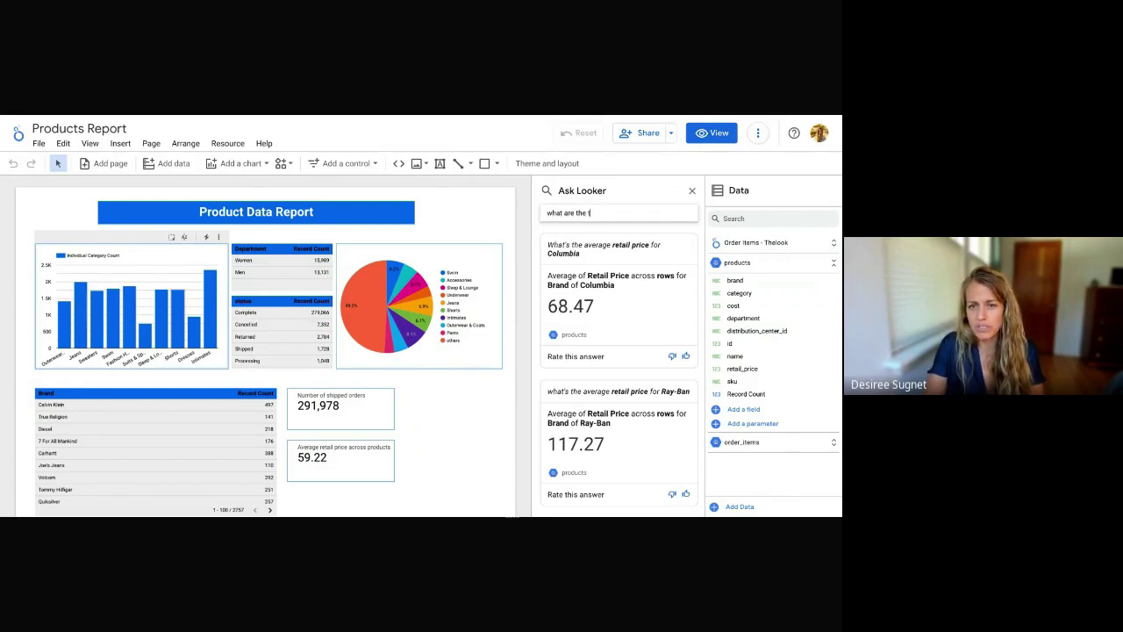
{"action": "type", "text": "op categ"}
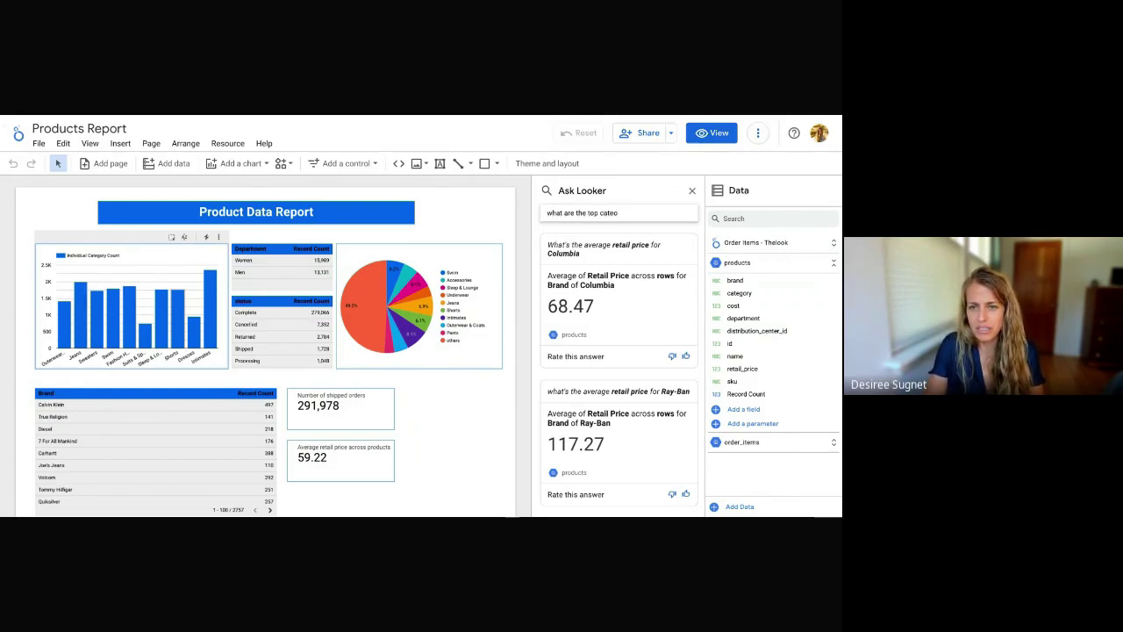
{"action": "type", "text": "ories "}
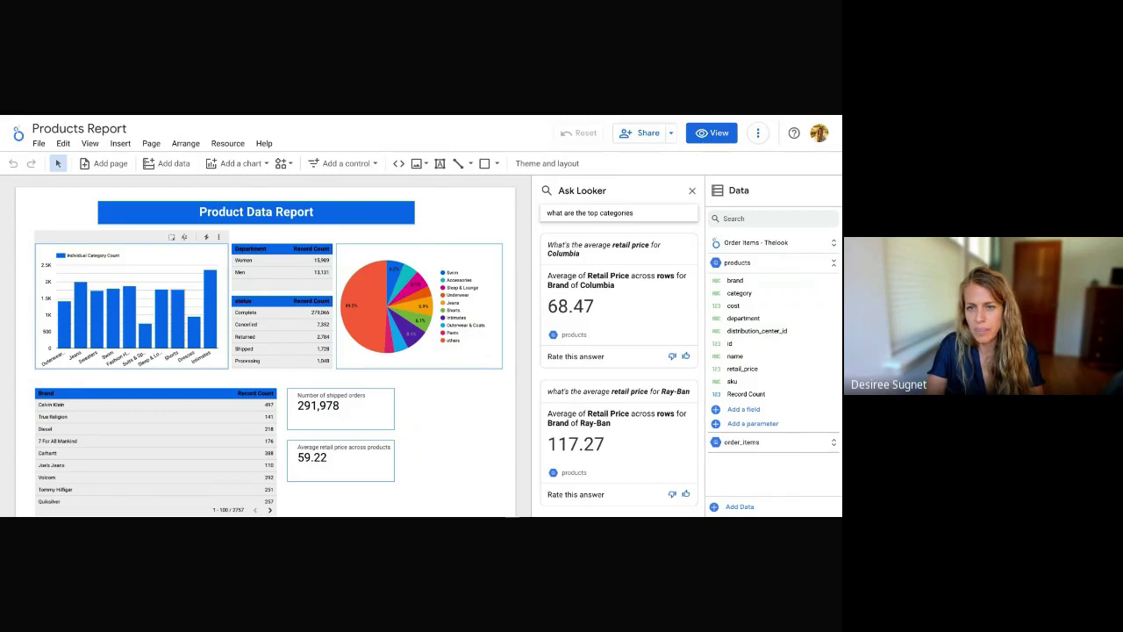
{"action": "type", "text": "by ret"}
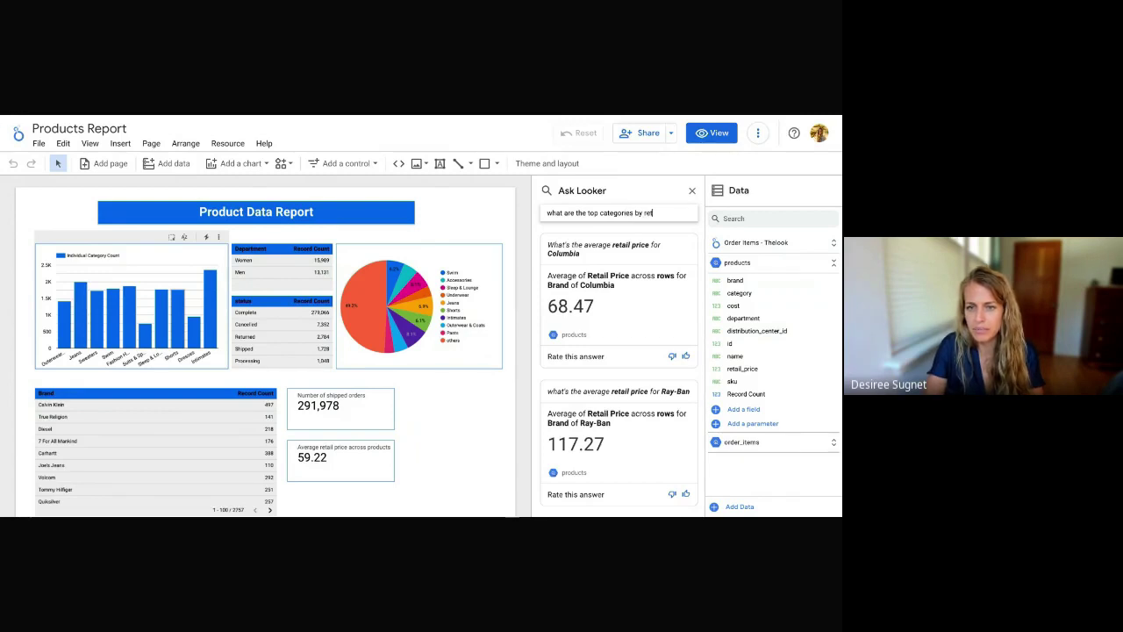
{"action": "type", "text": "ail price"}
{"action": "key", "text": "Return"}
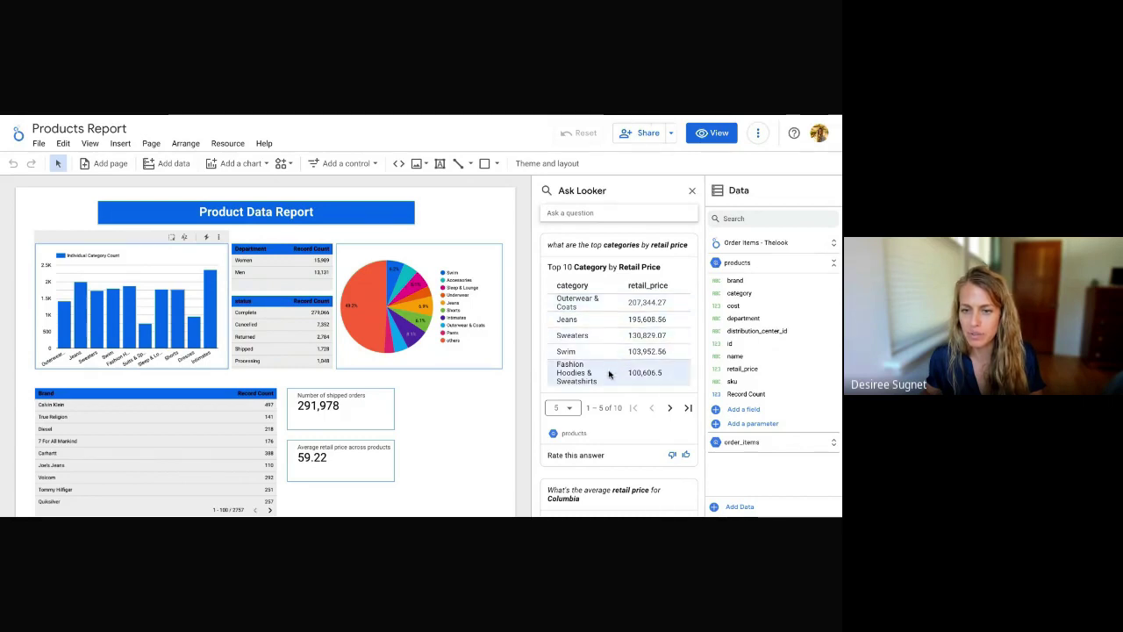
{"action": "left_click", "coordinate": [670, 407]}
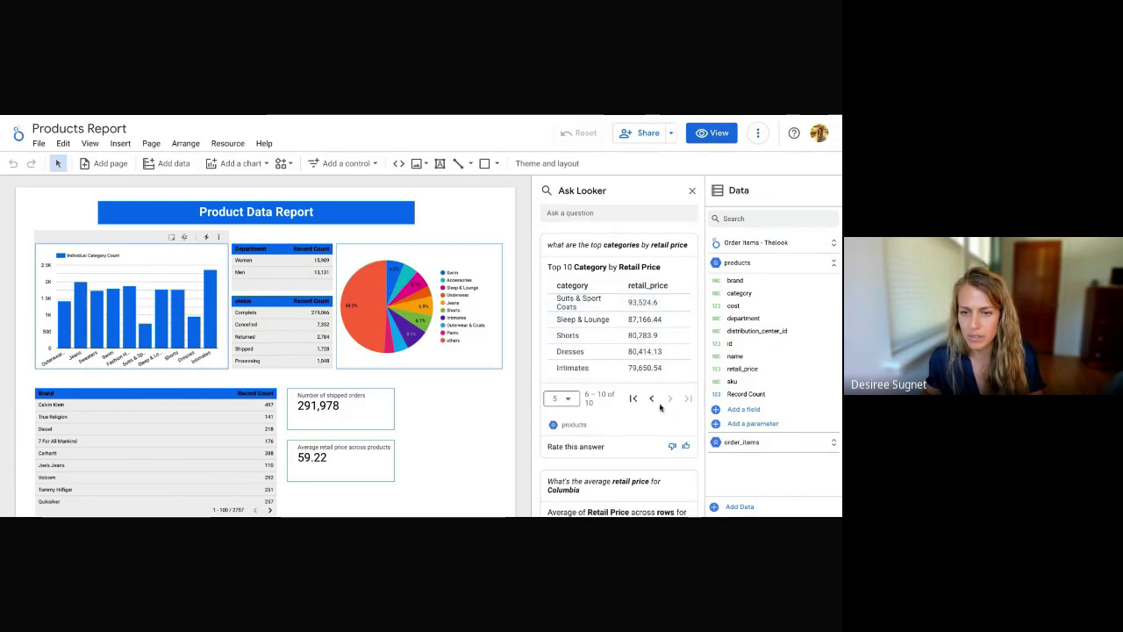
{"action": "left_click", "coordinate": [652, 398]}
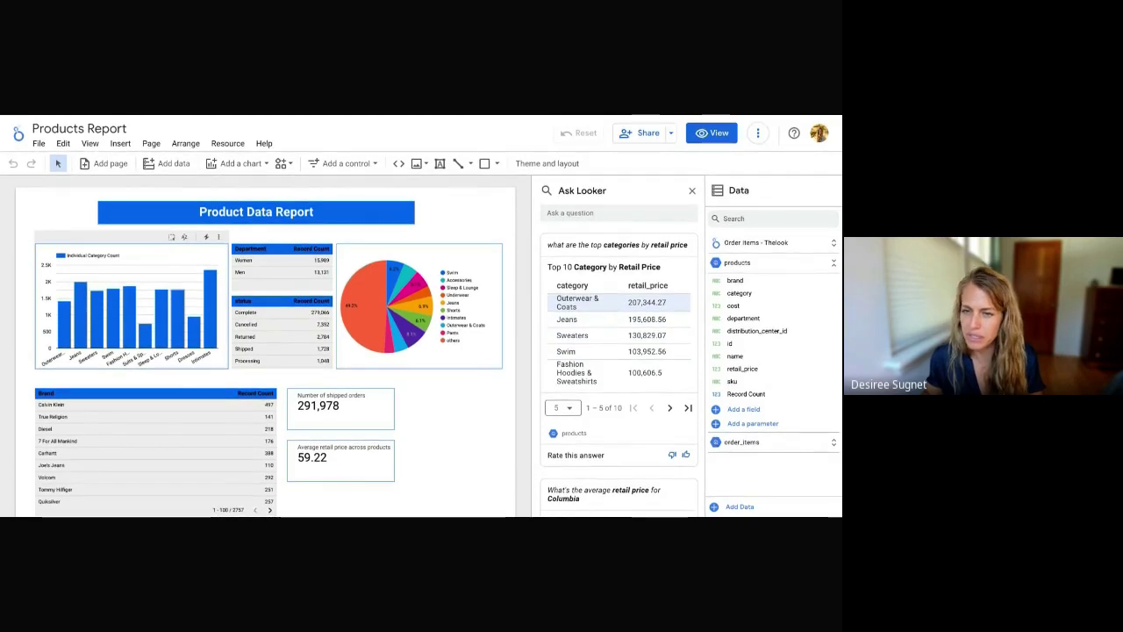
- Ask 'what are the top categories by average retail price'
{"action": "left_click", "coordinate": [608, 213]}
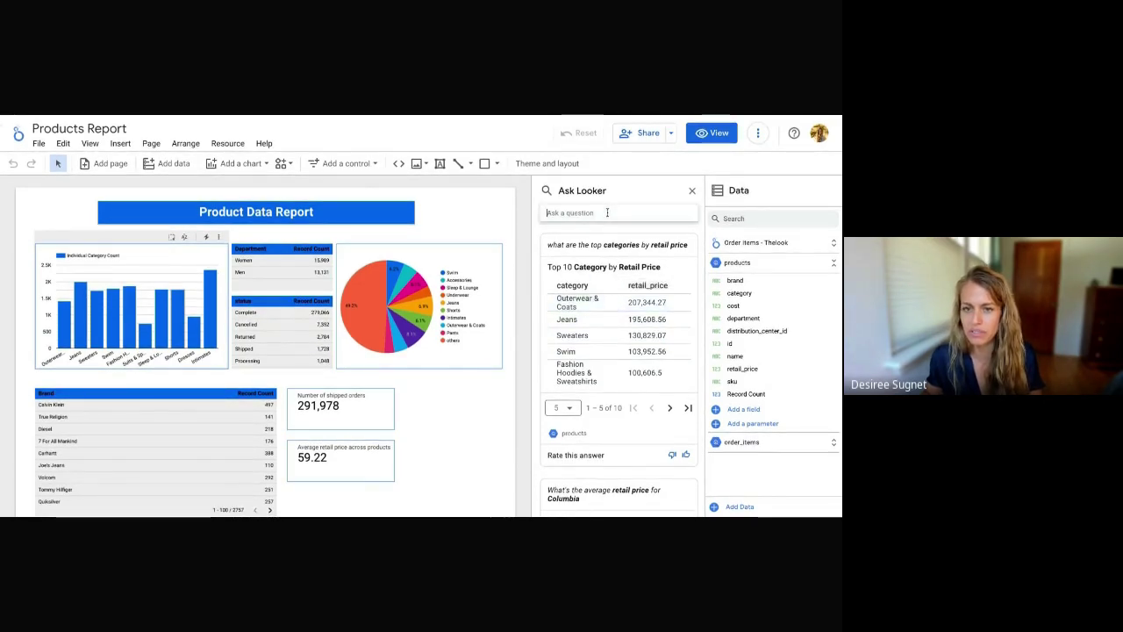
{"action": "type", "text": "what's"}
{"action": "key", "text": "BackSpace"}
{"action": "key", "text": "BackSpace"}
{"action": "key", "text": "BackSpace"}
{"action": "type", "text": "are the top ca"}
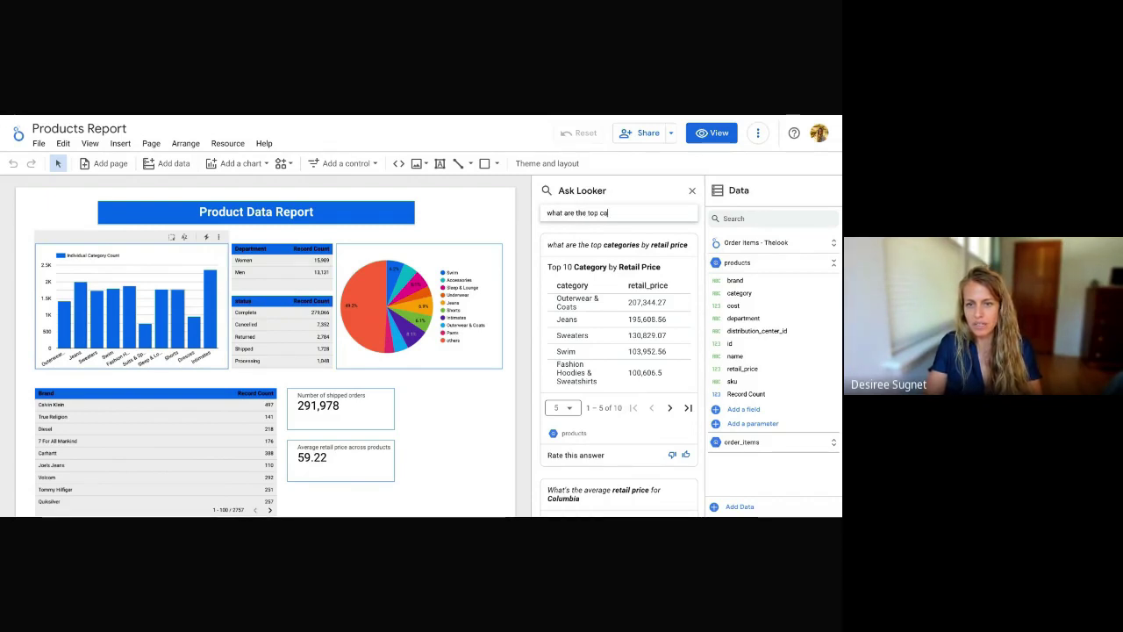
{"action": "type", "text": "tegor"}
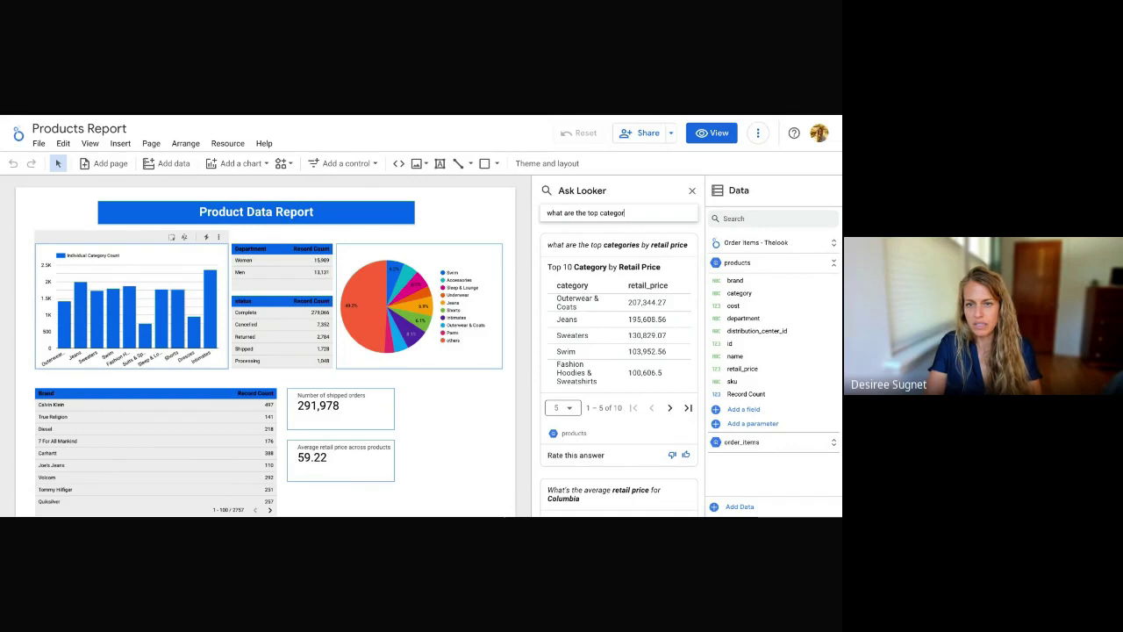
{"action": "type", "text": "ies by aver"}
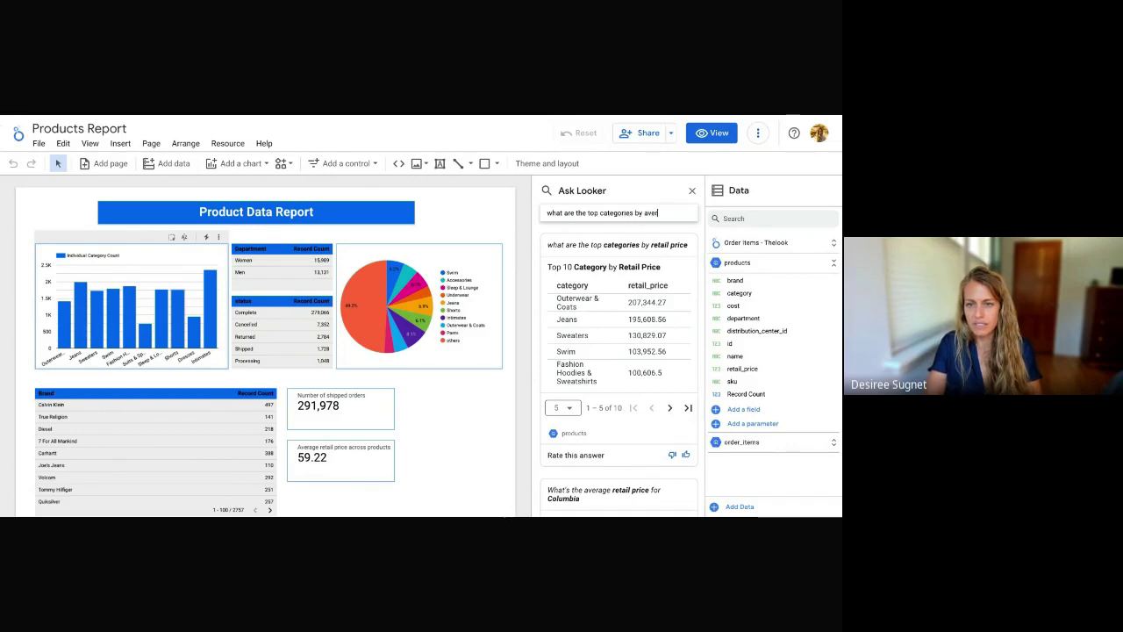
{"action": "type", "text": "age retail price"}
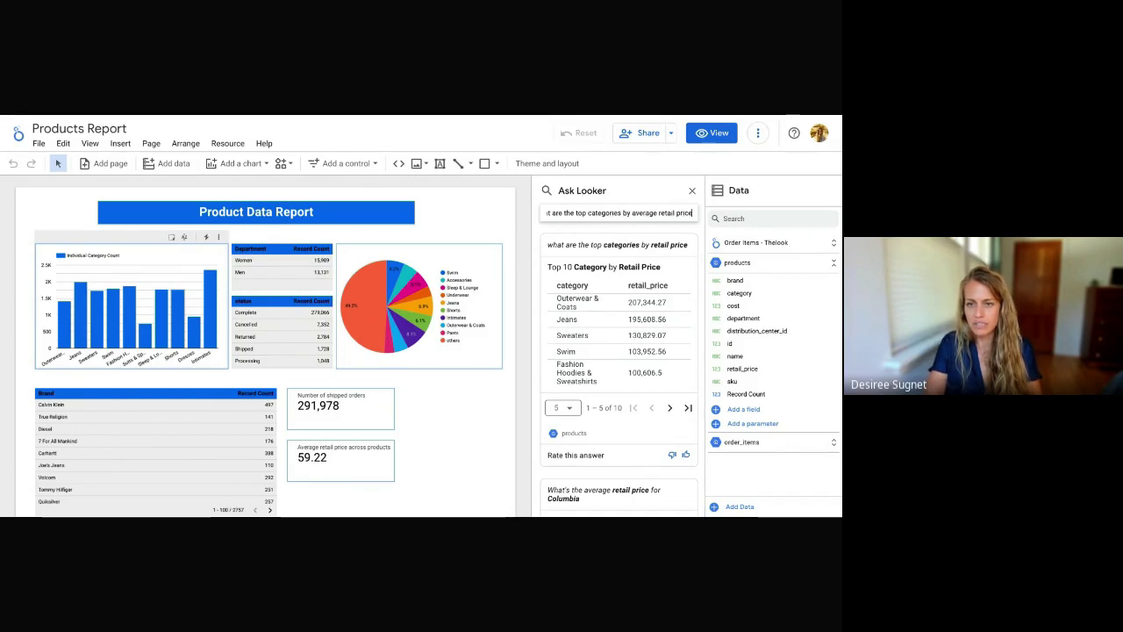
{"action": "key", "text": "Return"}
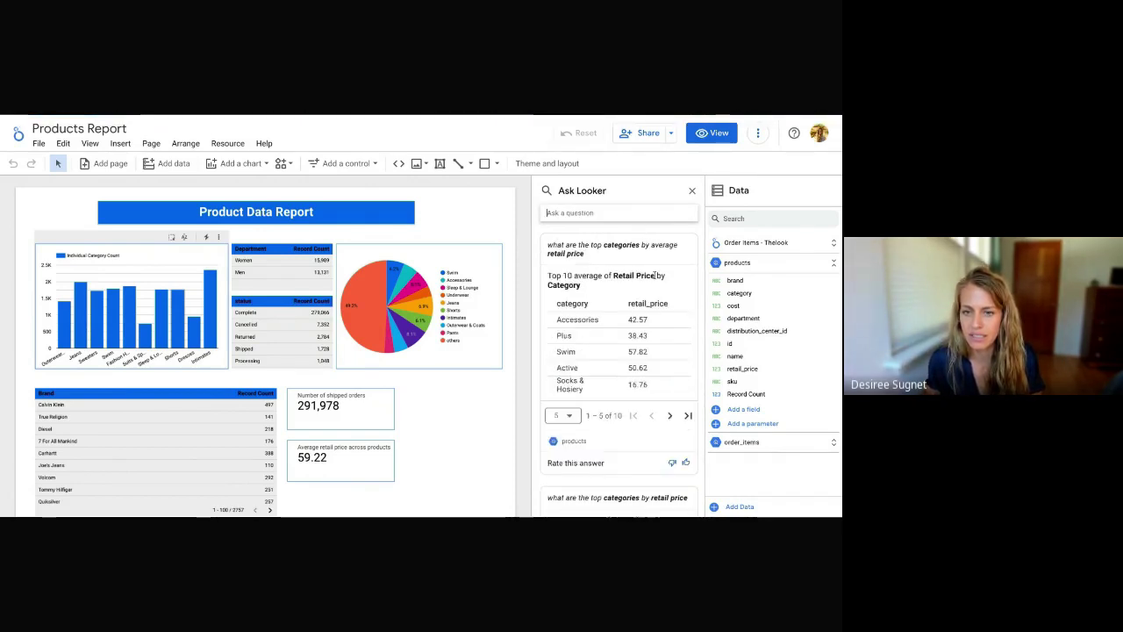
- Sort the answer by retail_price descending and show categories six to ten
{"action": "left_click", "coordinate": [676, 306]}
{"action": "left_click", "coordinate": [676, 305]}
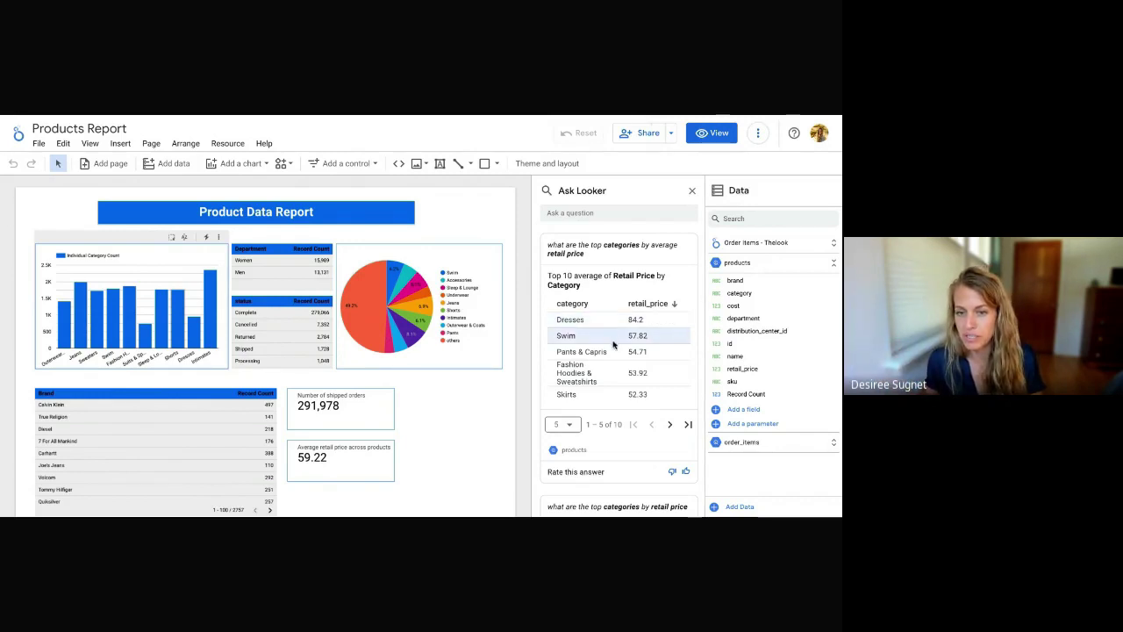
{"action": "left_click", "coordinate": [670, 429]}
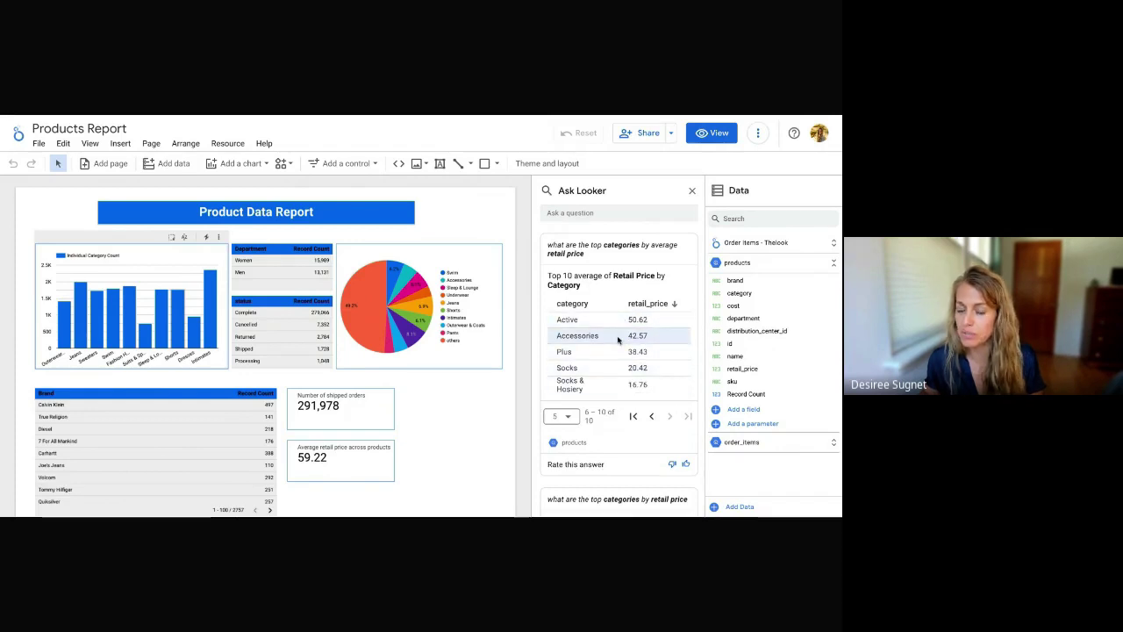
{"action": "scroll", "coordinate": [618, 340], "scroll_direction": "down", "scroll_amount": 1}
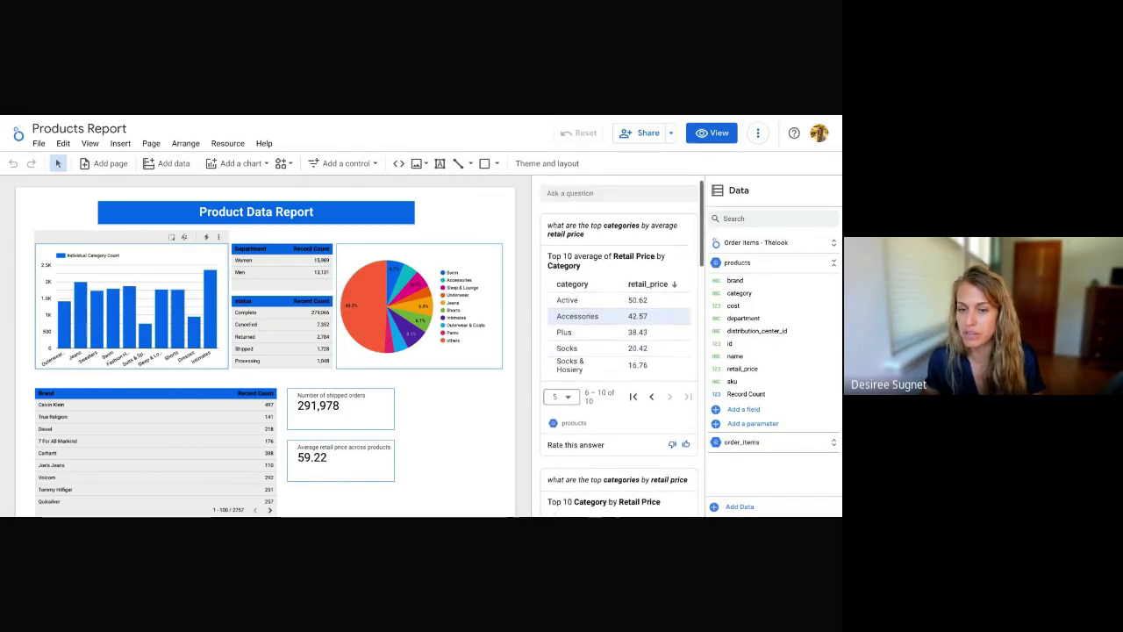
{"action": "scroll", "coordinate": [618, 347], "scroll_direction": "up", "scroll_amount": 1}
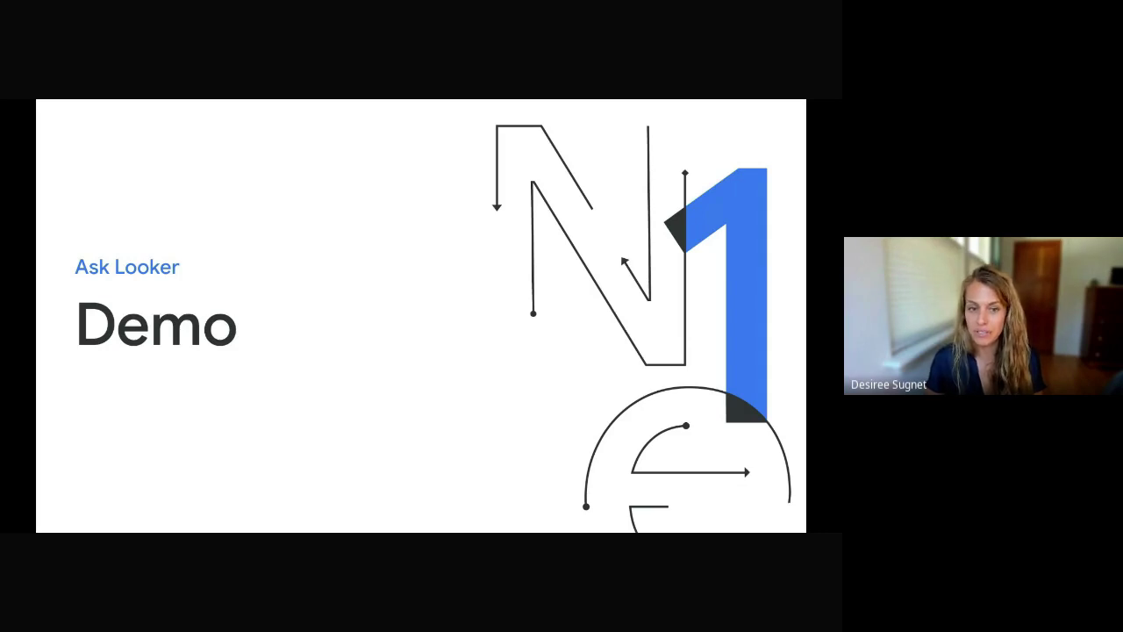
- Advance the presentation to the next slide
{"action": "key", "text": "Right"}
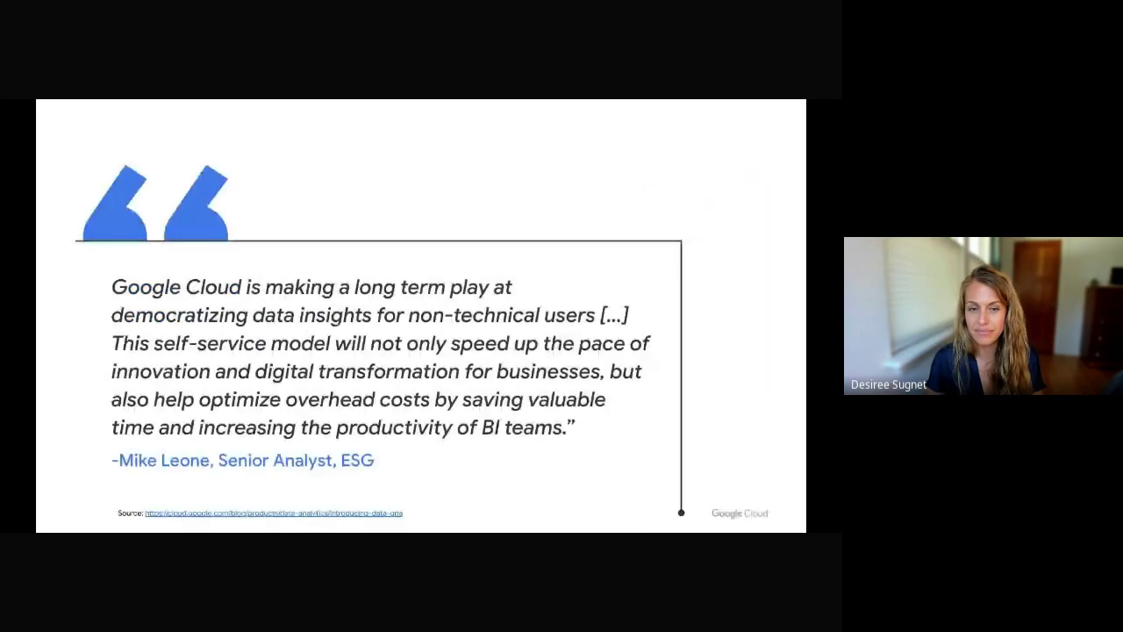